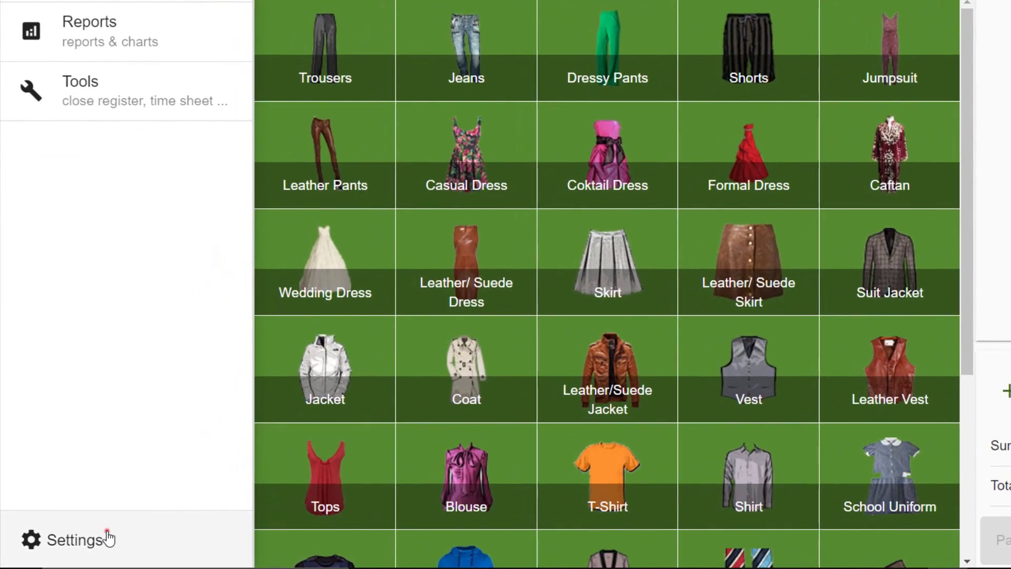
From the stores list in settings, add a store named 'New Store'
{"action": "left_click", "coordinate": [73, 547]}
{"action": "scroll", "coordinate": [389, 325], "scroll_direction": "down", "scroll_amount": 15}
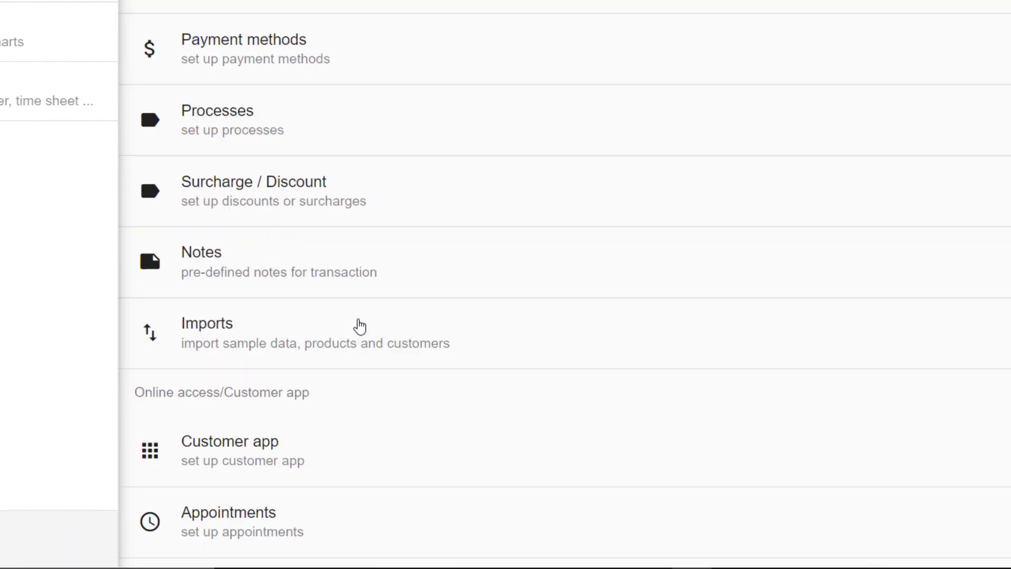
{"action": "left_click", "coordinate": [266, 337]}
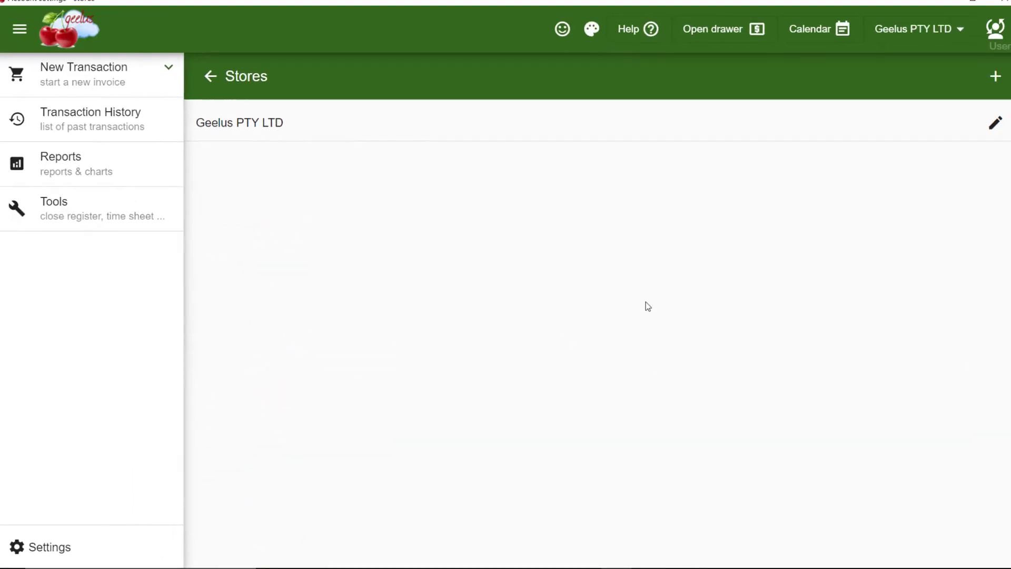
{"action": "left_click", "coordinate": [984, 84]}
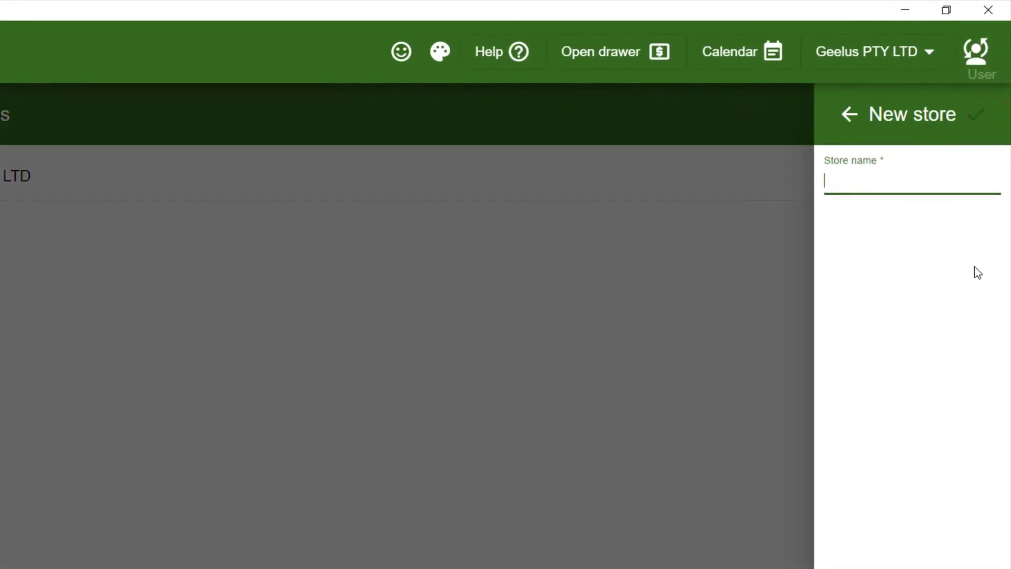
{"action": "type", "text": "New Store"}
{"action": "left_click", "coordinate": [980, 116]}
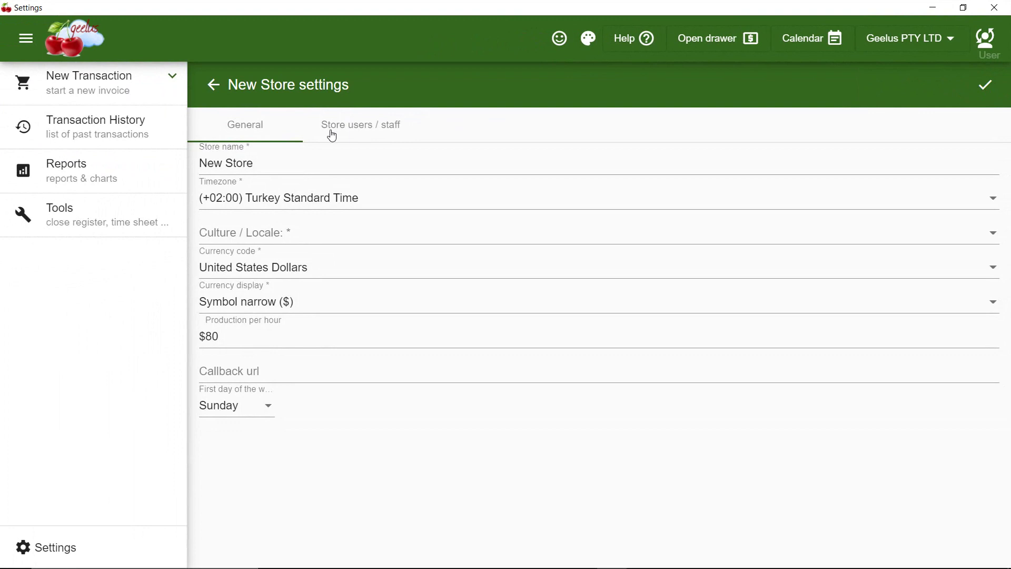
Add a new user to New Store's staff and give it a PIN, entered twice
{"action": "left_click", "coordinate": [332, 136]}
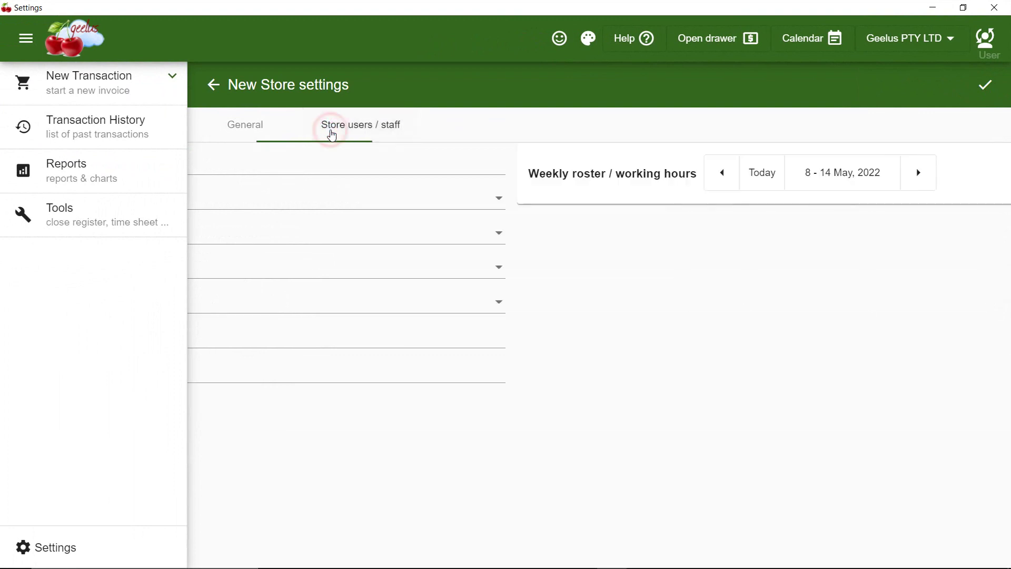
{"action": "left_click", "coordinate": [922, 187]}
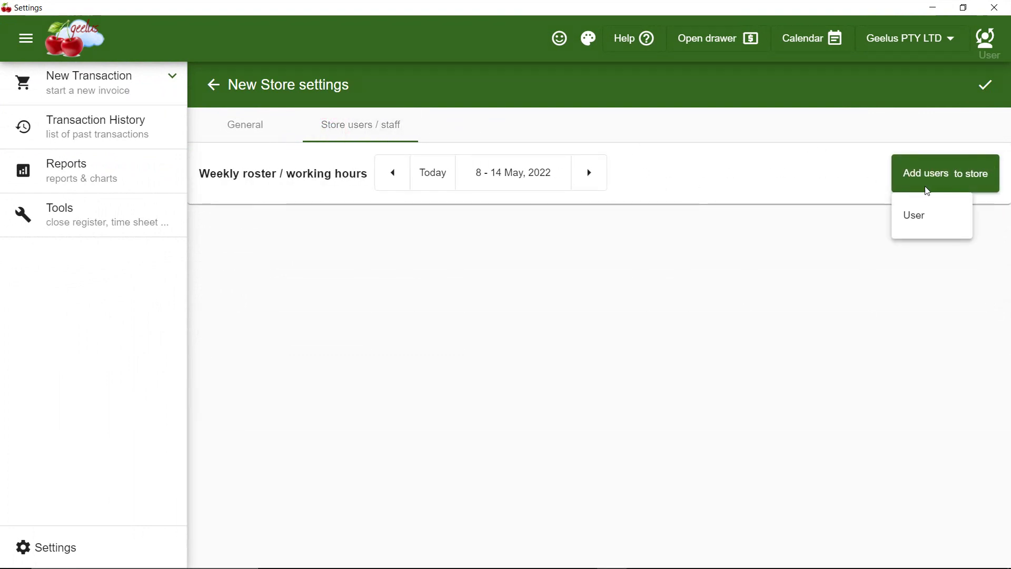
{"action": "left_click", "coordinate": [926, 219]}
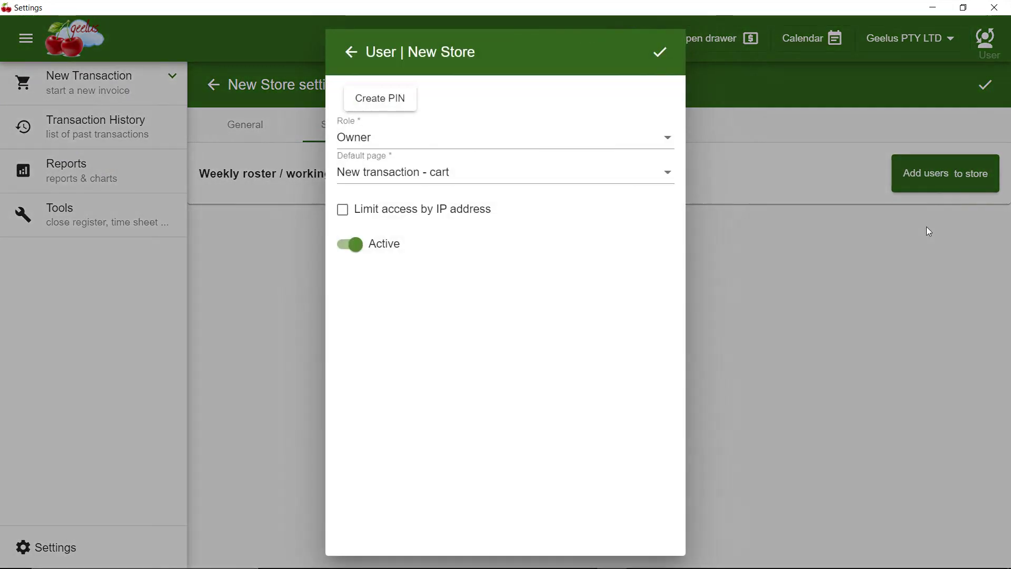
{"action": "left_click", "coordinate": [390, 110]}
{"action": "type", "text": "1234"}
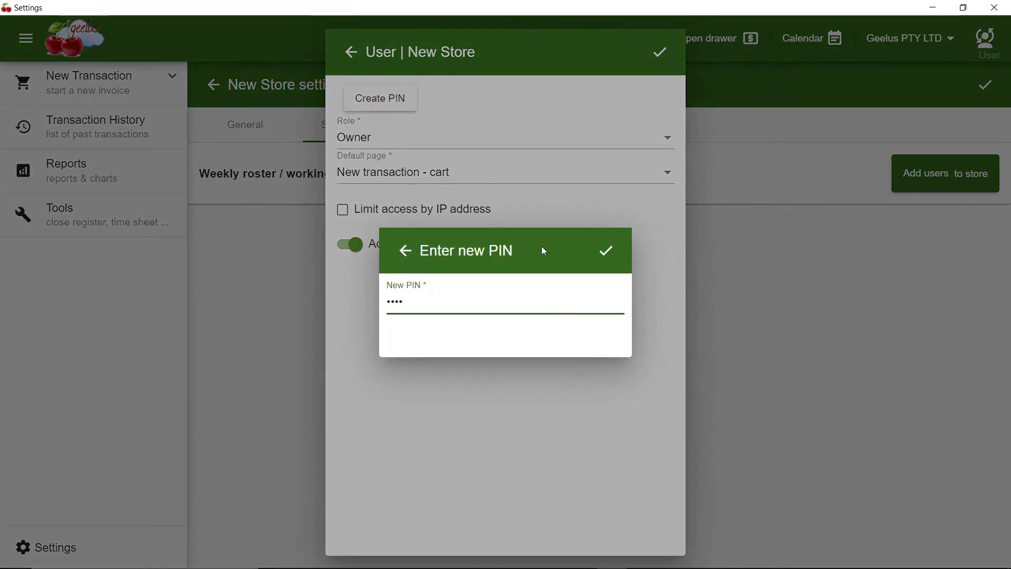
{"action": "left_click", "coordinate": [600, 251]}
{"action": "type", "text": "123"}
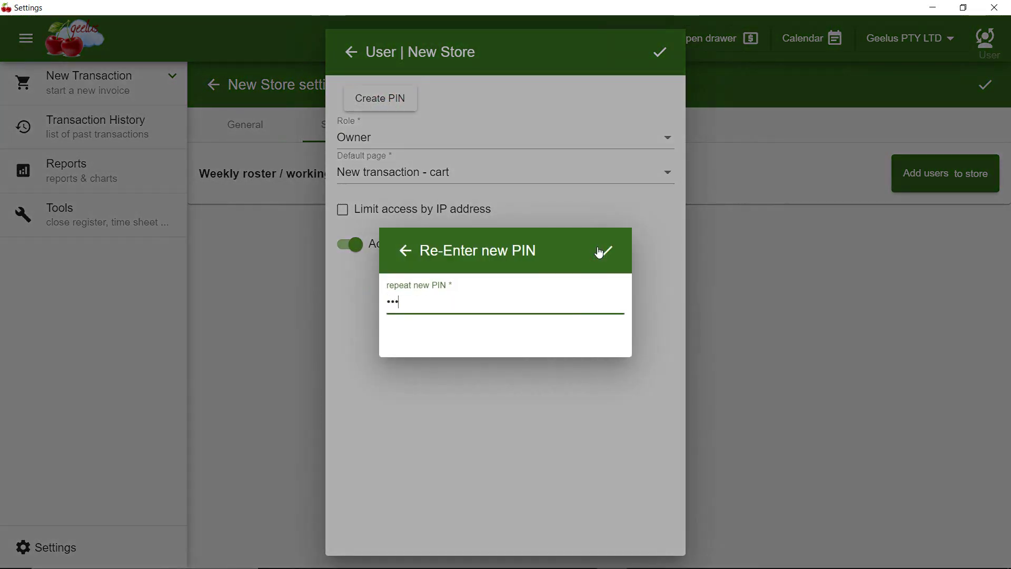
{"action": "left_click", "coordinate": [605, 251]}
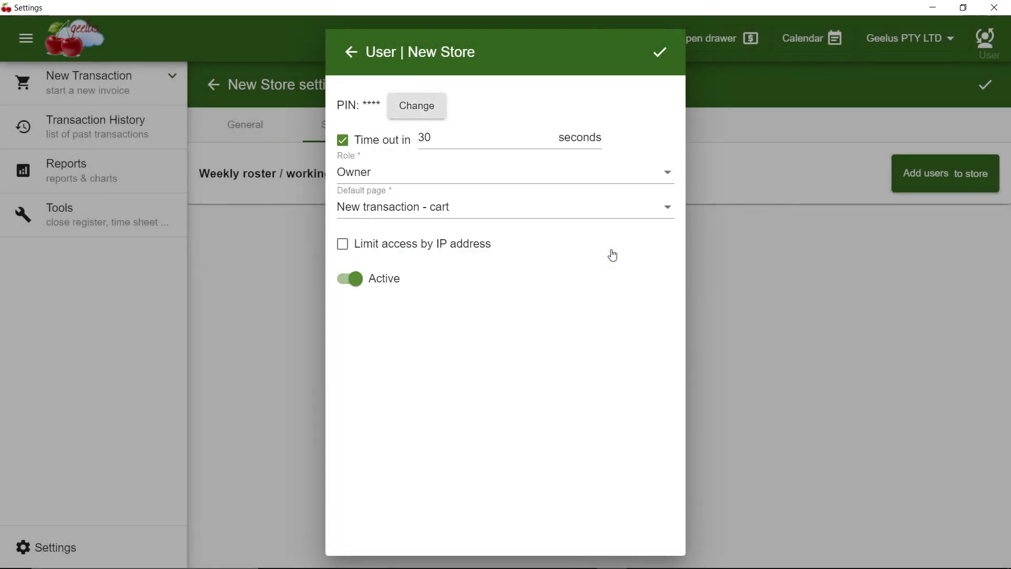
Turn off the user's time out, keep Owner role and New transaction - cart page, and save
{"action": "left_click", "coordinate": [343, 142]}
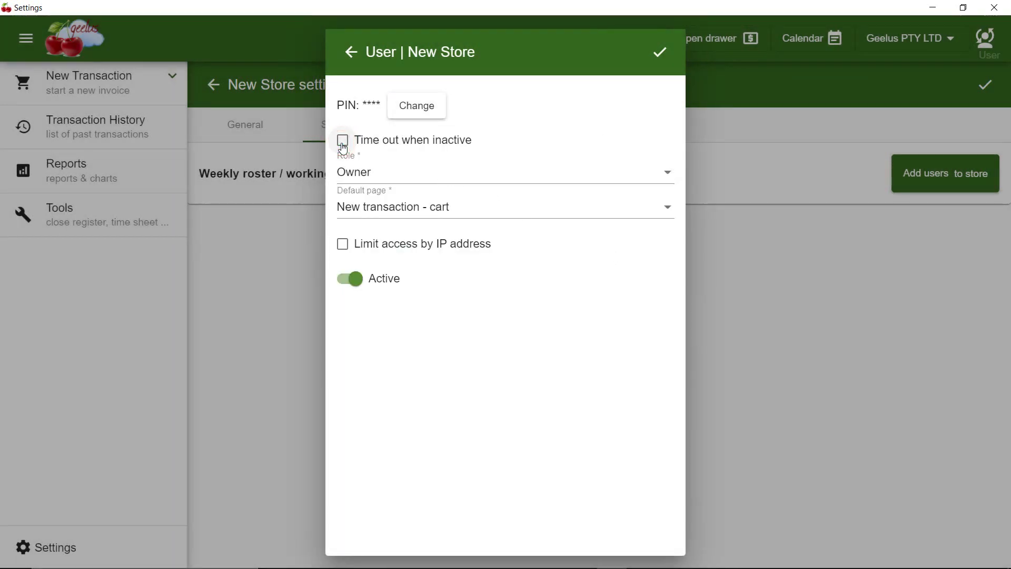
{"action": "left_click", "coordinate": [407, 175]}
{"action": "left_click", "coordinate": [408, 177]}
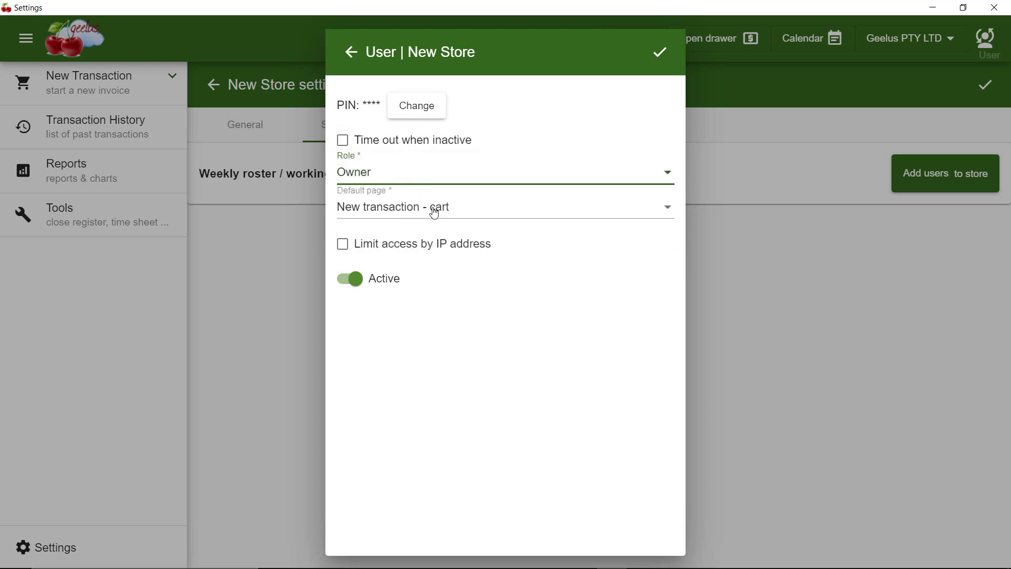
{"action": "left_click", "coordinate": [434, 211]}
{"action": "left_click", "coordinate": [435, 207]}
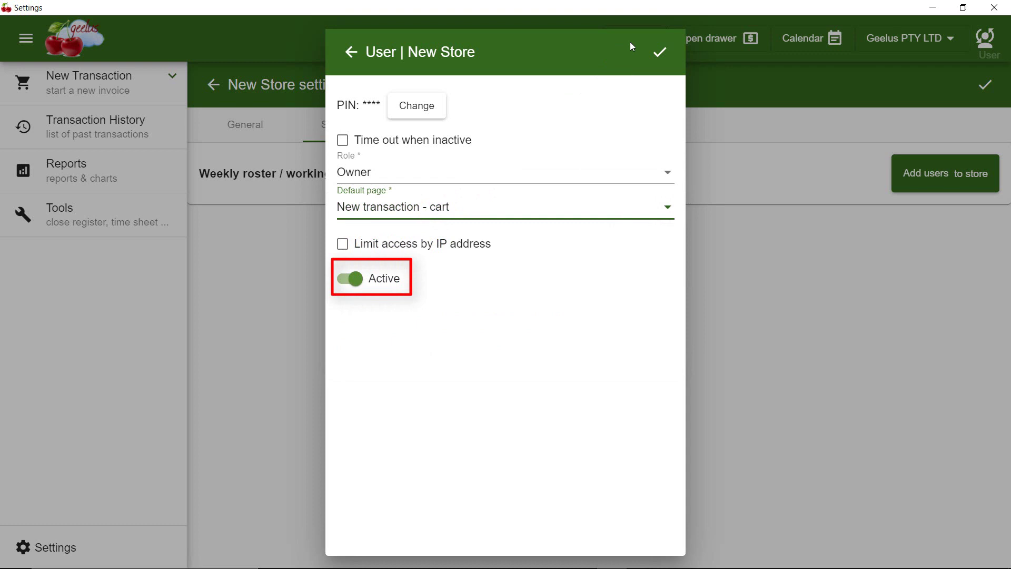
{"action": "left_click", "coordinate": [659, 51]}
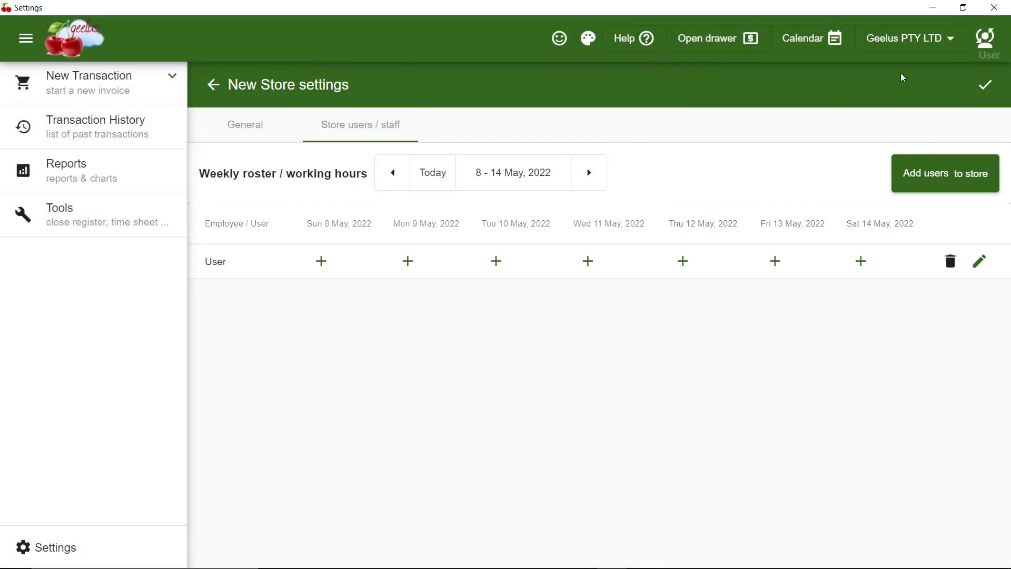
Log in as a different user and change the active store from Geelus PTY LTD to New Store
{"action": "left_click", "coordinate": [986, 38]}
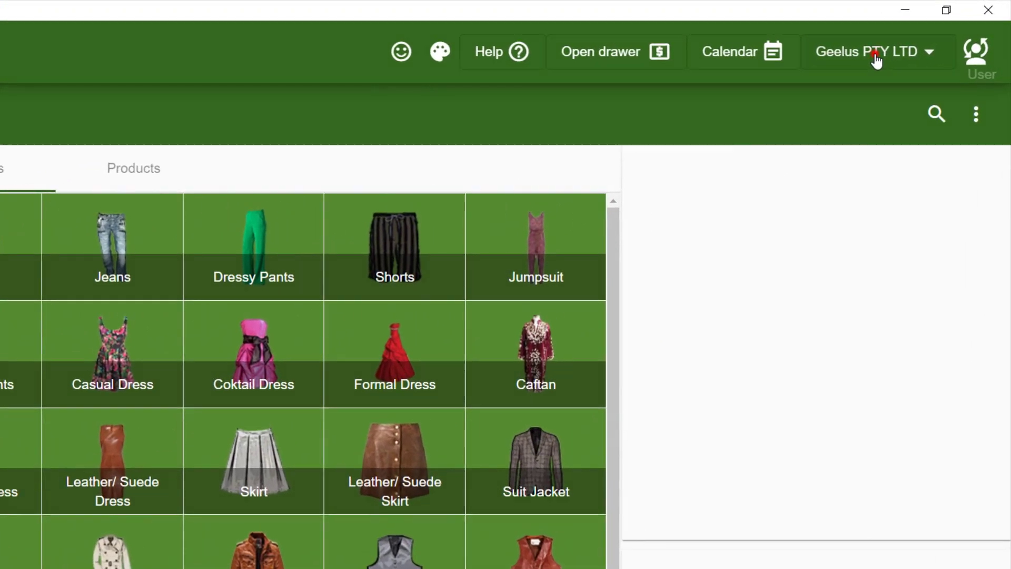
{"action": "left_click", "coordinate": [888, 53]}
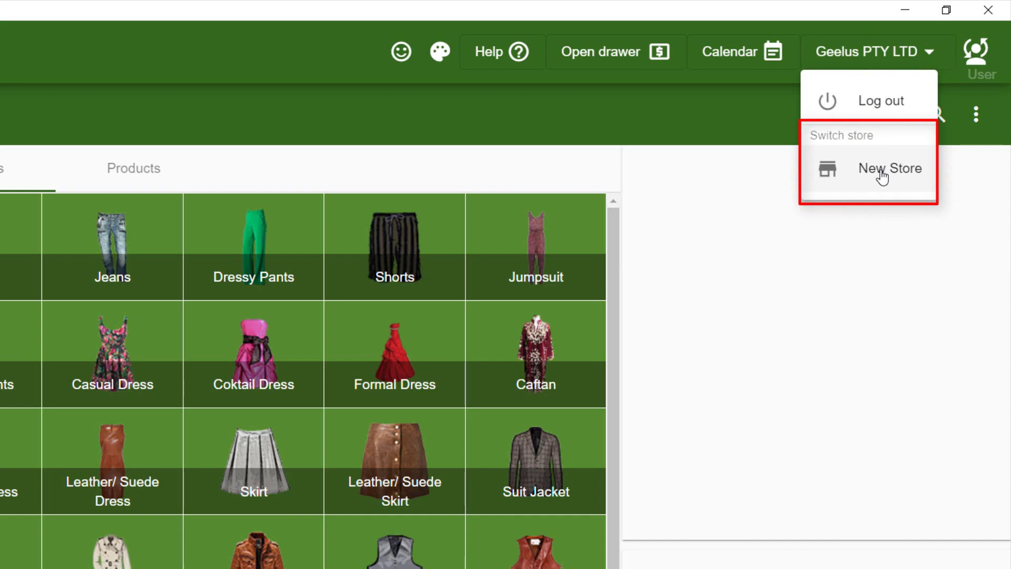
{"action": "left_click", "coordinate": [883, 174]}
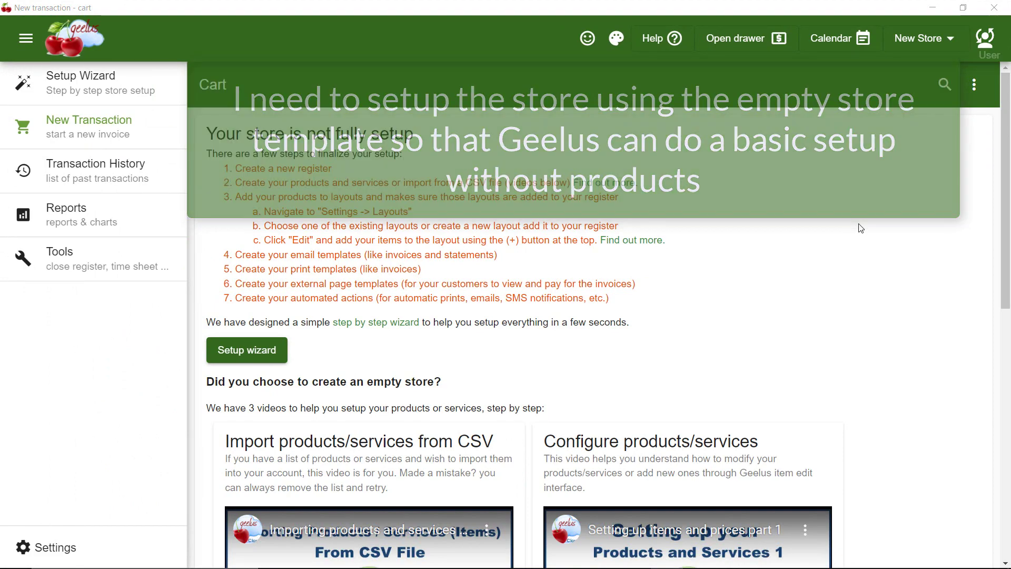
Run the setup wizard, choose Create an empty store, and finalize the store setup
{"action": "left_click", "coordinate": [253, 349]}
{"action": "left_click", "coordinate": [285, 406]}
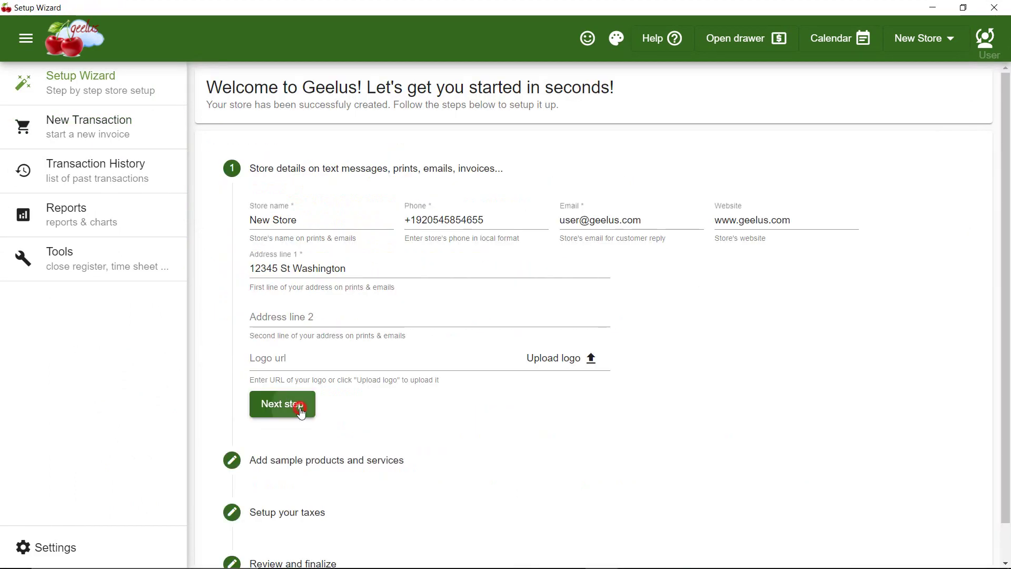
{"action": "scroll", "coordinate": [902, 265], "scroll_direction": "down", "scroll_amount": 5}
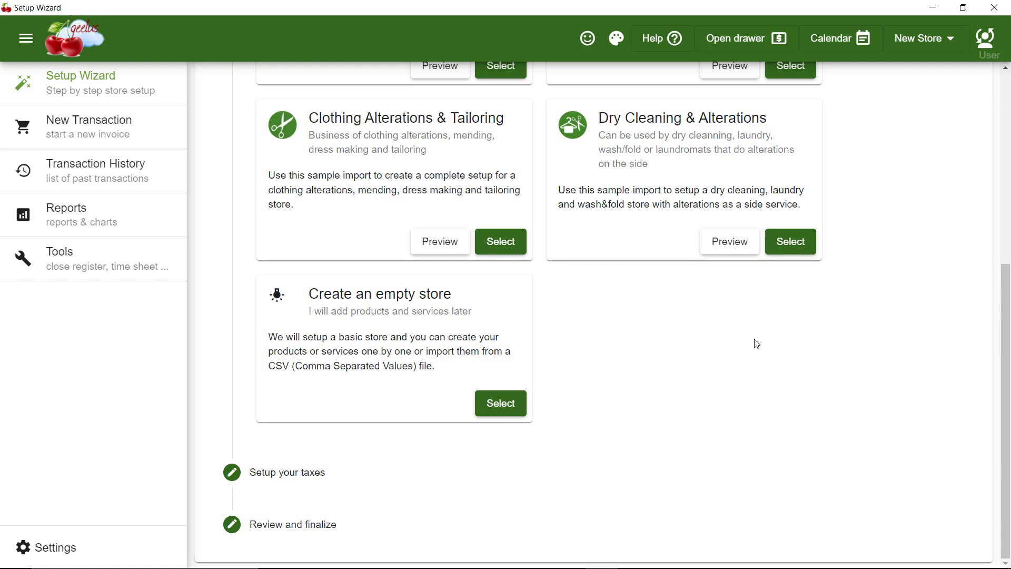
{"action": "left_click", "coordinate": [501, 404]}
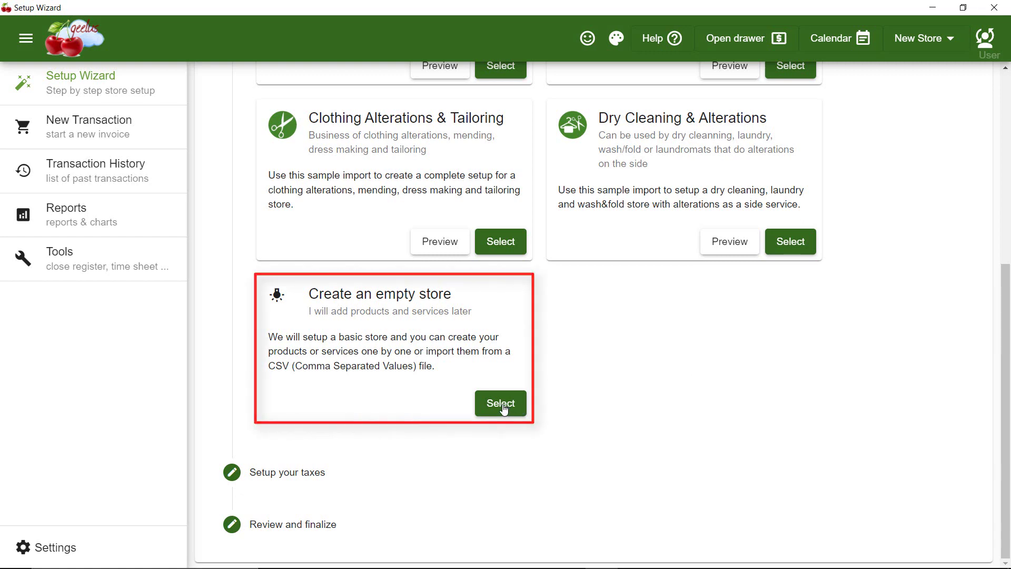
{"action": "left_click", "coordinate": [596, 519]}
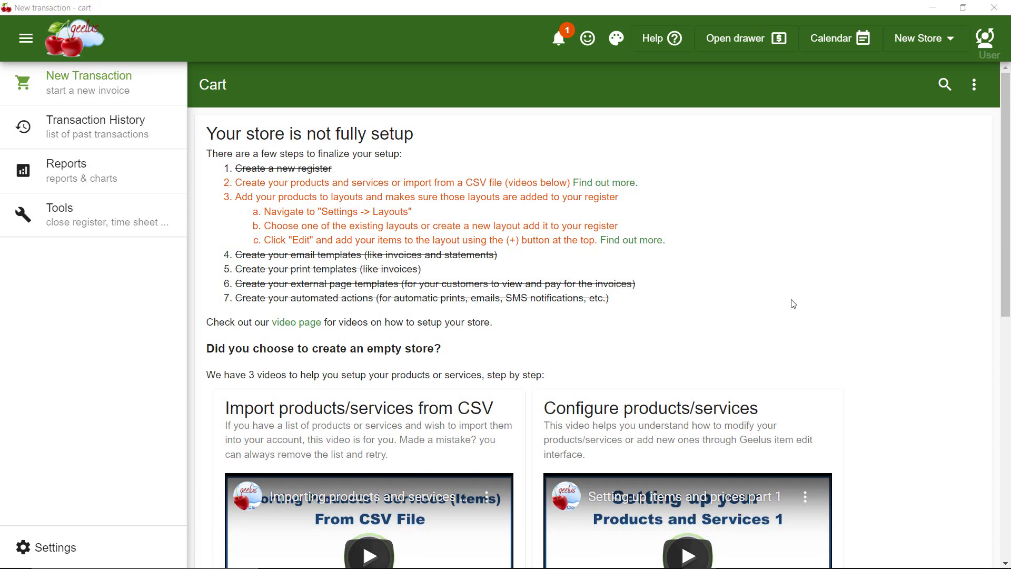
Add a new item named 'Shirt' under Settings > Items, products & services
{"action": "left_click", "coordinate": [47, 548]}
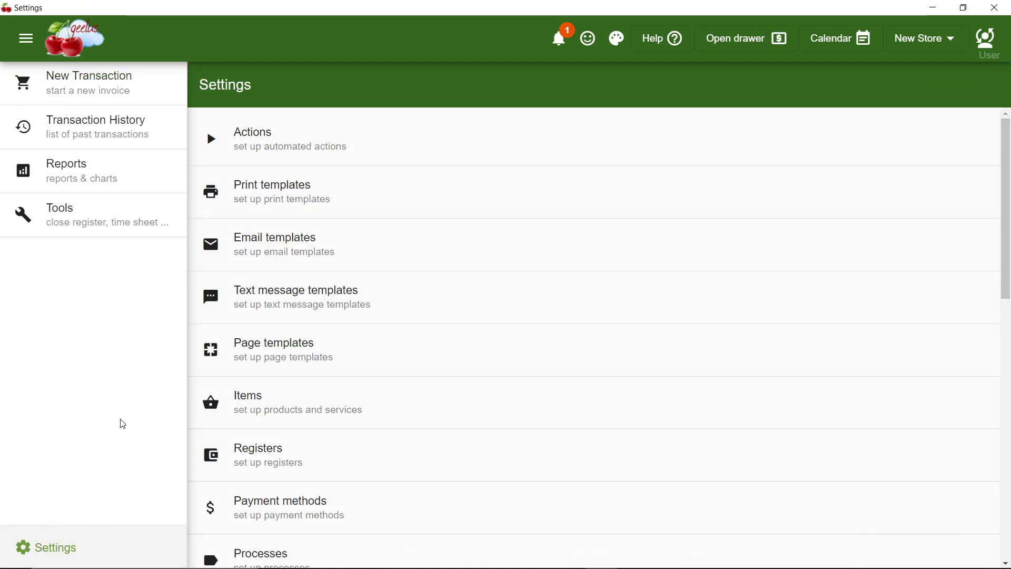
{"action": "left_click", "coordinate": [249, 411]}
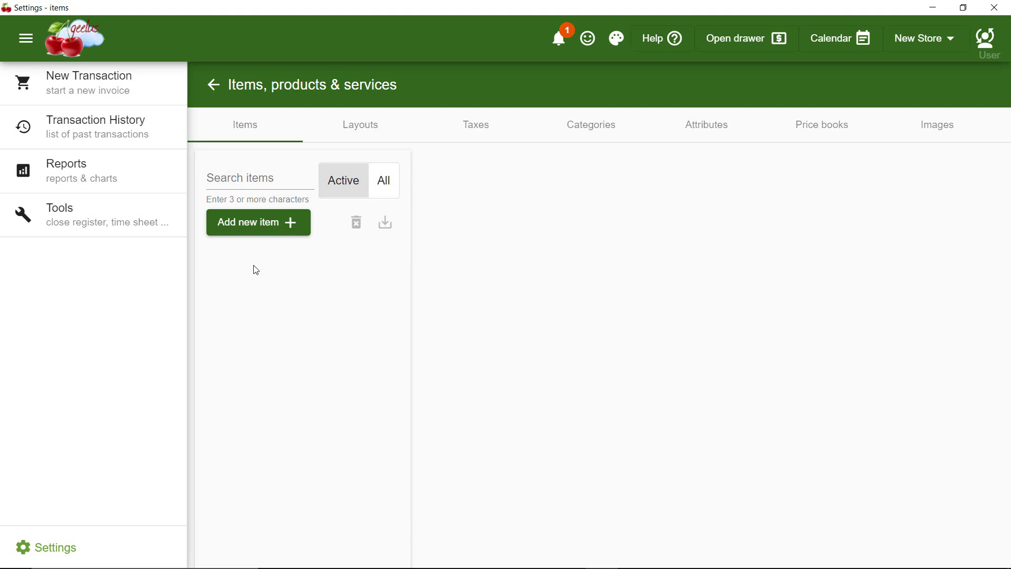
{"action": "left_click", "coordinate": [255, 228]}
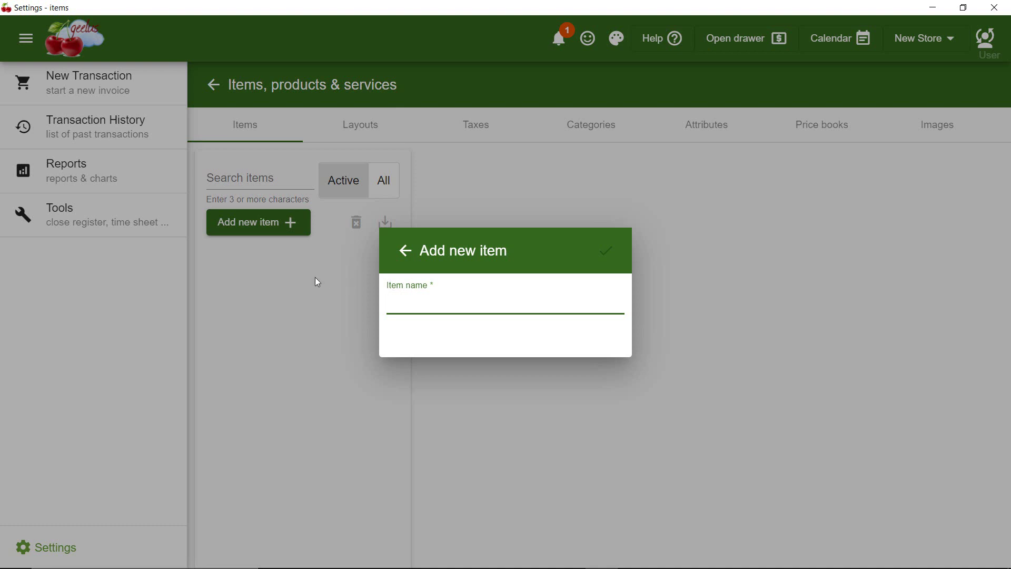
{"action": "type", "text": "Shirt"}
{"action": "left_click", "coordinate": [614, 255]}
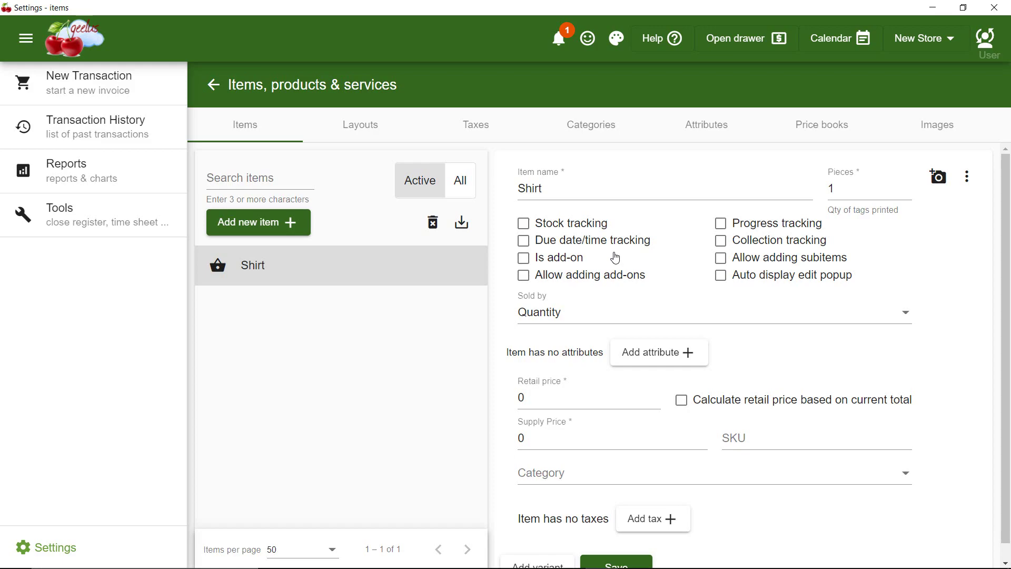
Give the Shirt item the shirt.png picture
{"action": "left_click", "coordinate": [940, 177]}
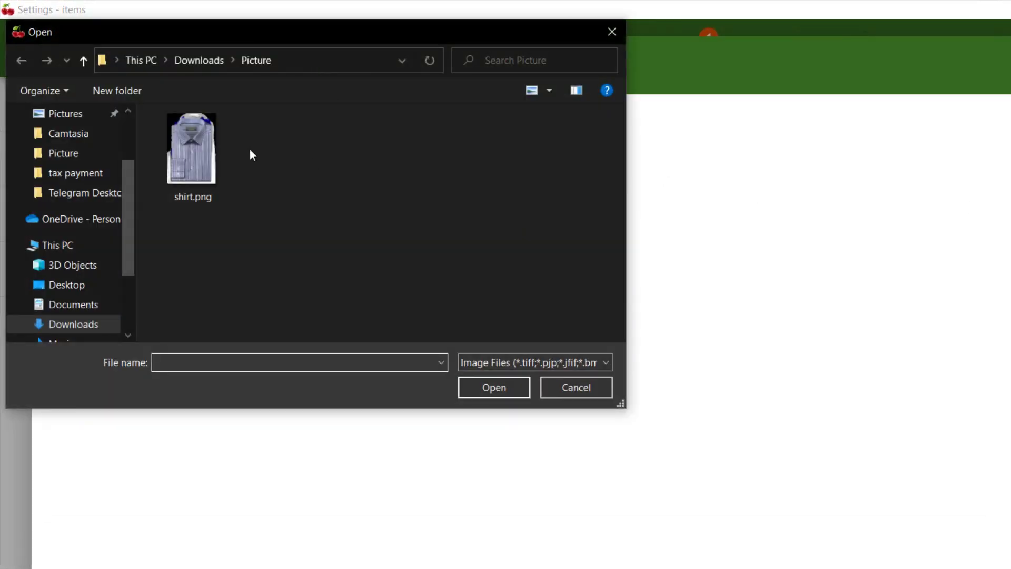
{"action": "left_click", "coordinate": [200, 146]}
{"action": "left_click", "coordinate": [497, 389]}
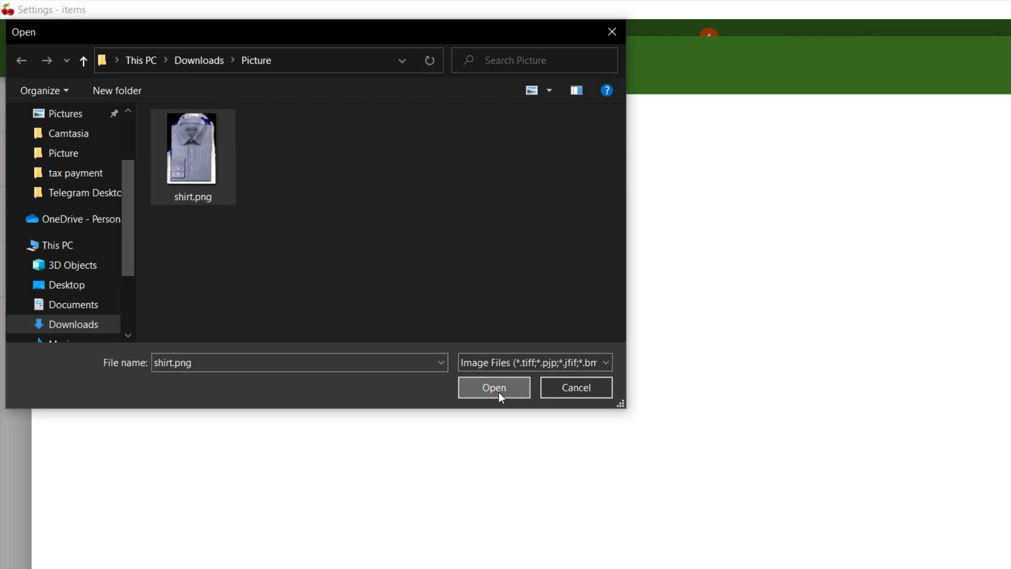
{"action": "left_click", "coordinate": [48, 143]}
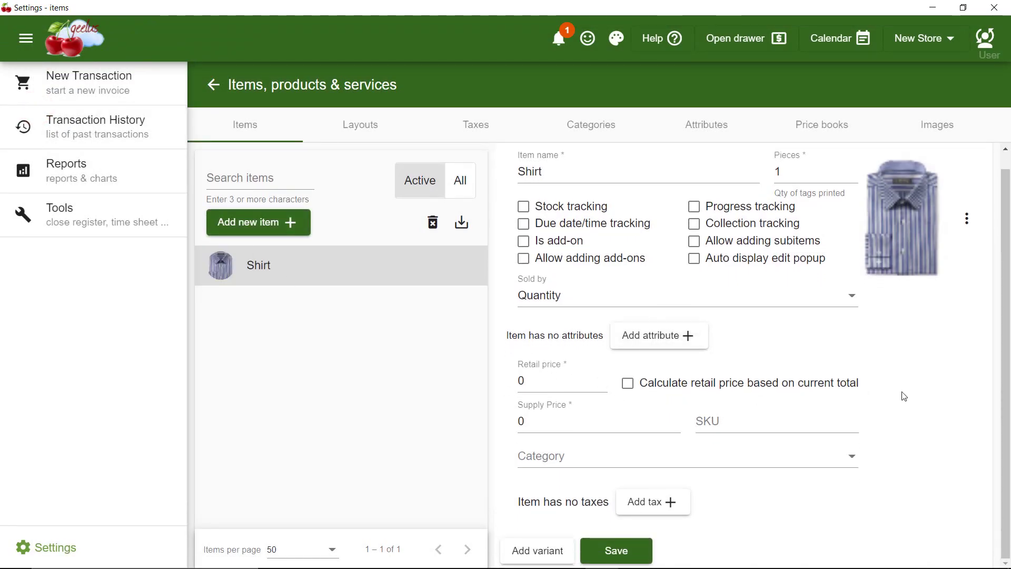
Set the Shirt's retail price to 10 and save the item
{"action": "left_click", "coordinate": [564, 384]}
{"action": "type", "text": "10"}
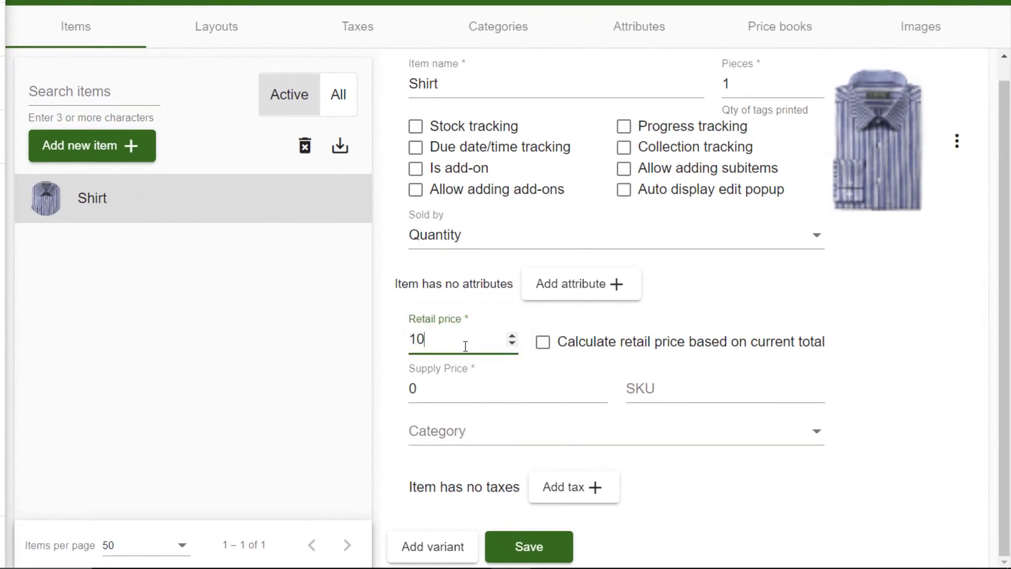
{"action": "left_click", "coordinate": [912, 392]}
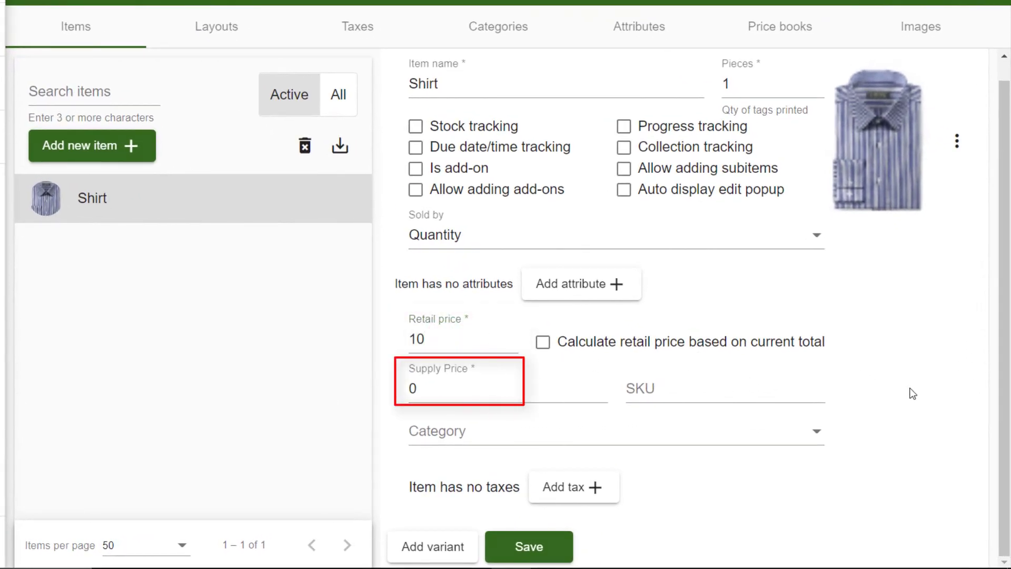
{"action": "left_click", "coordinate": [536, 543]}
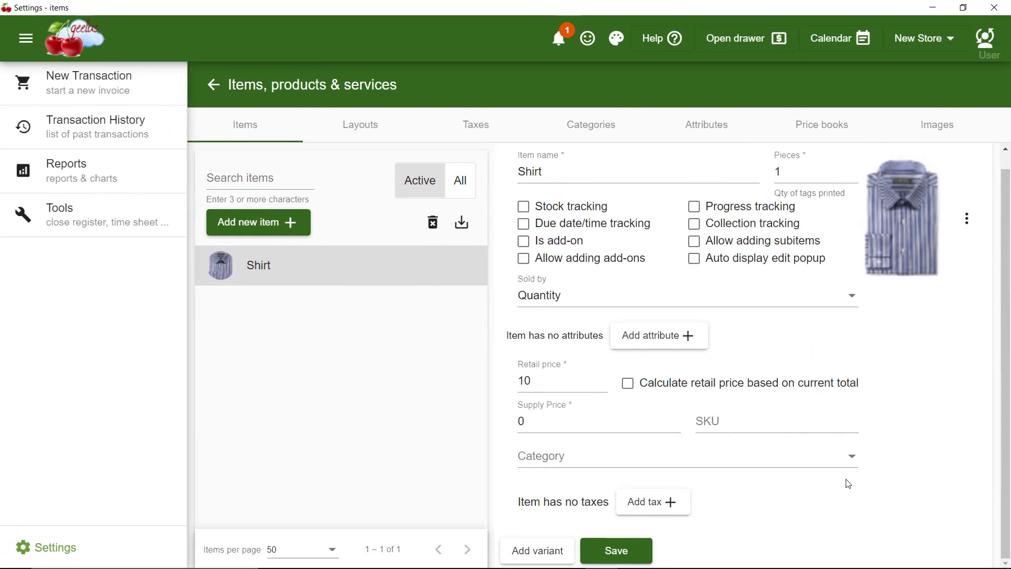
Create a layout named 'General', choosing to add it to the register later
{"action": "left_click", "coordinate": [346, 131]}
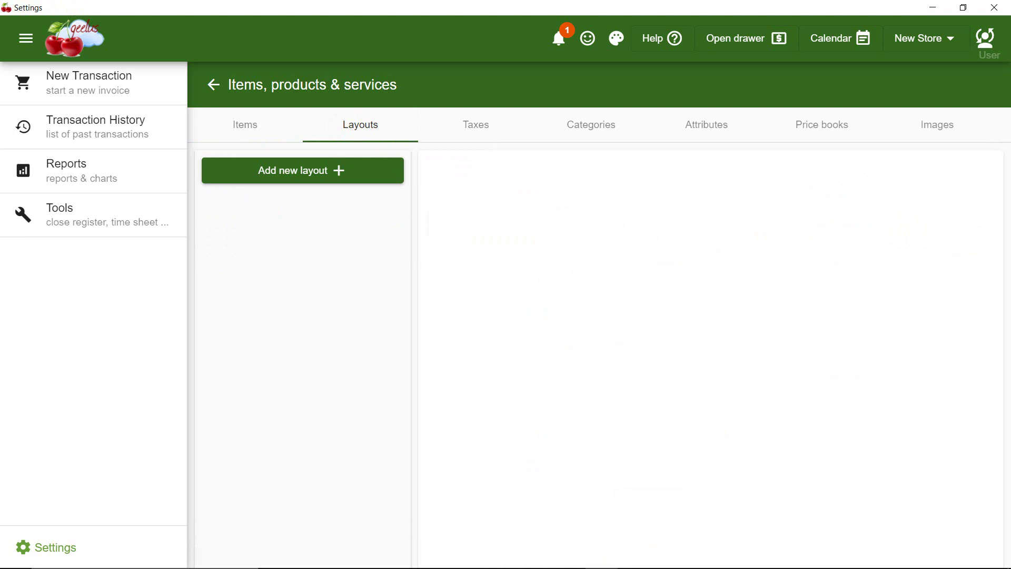
{"action": "left_click", "coordinate": [308, 180]}
{"action": "type", "text": "General"}
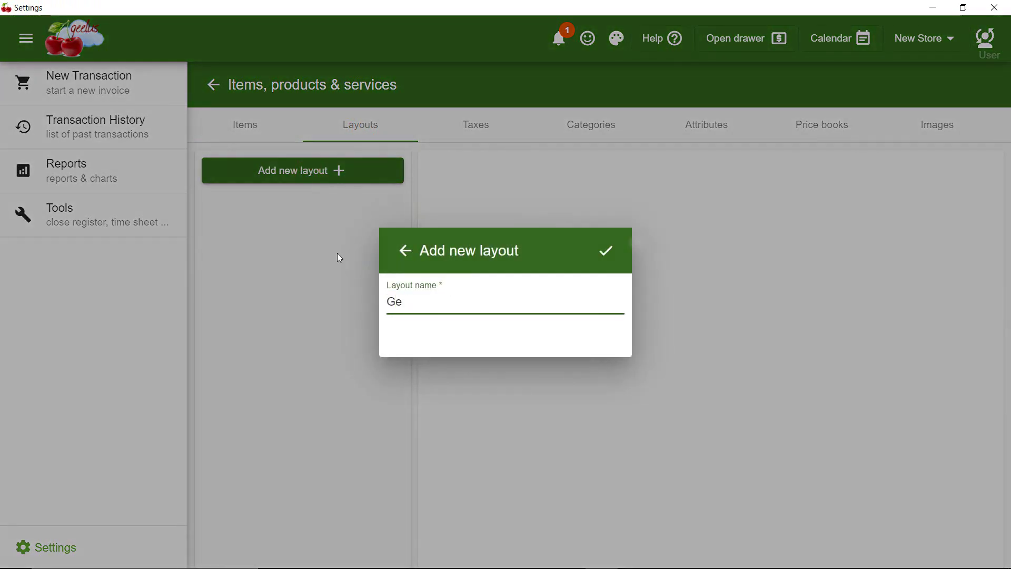
{"action": "left_click", "coordinate": [606, 252]}
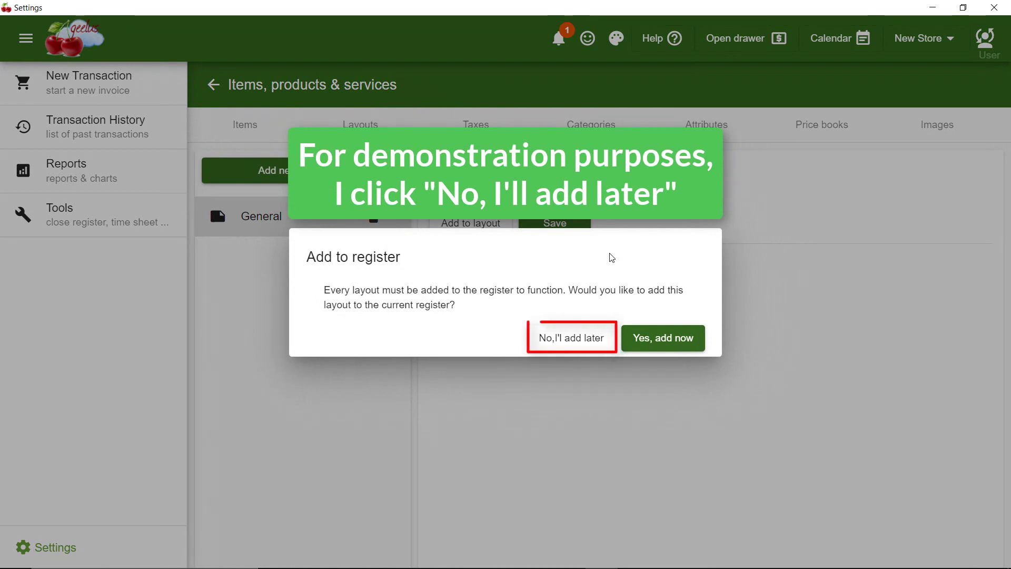
{"action": "left_click", "coordinate": [594, 342]}
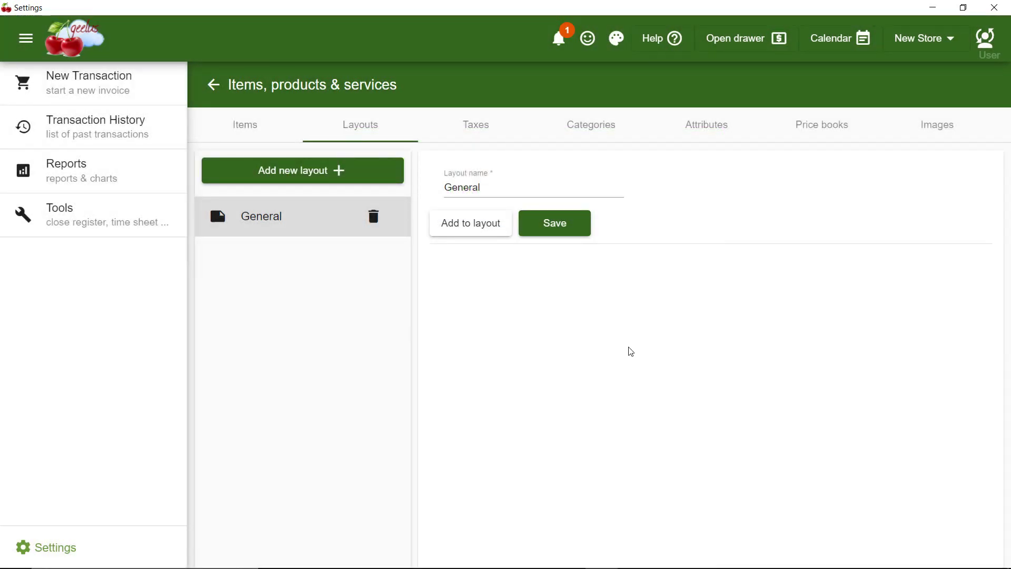
Add the Shirt item to the General layout
{"action": "left_click", "coordinate": [475, 227]}
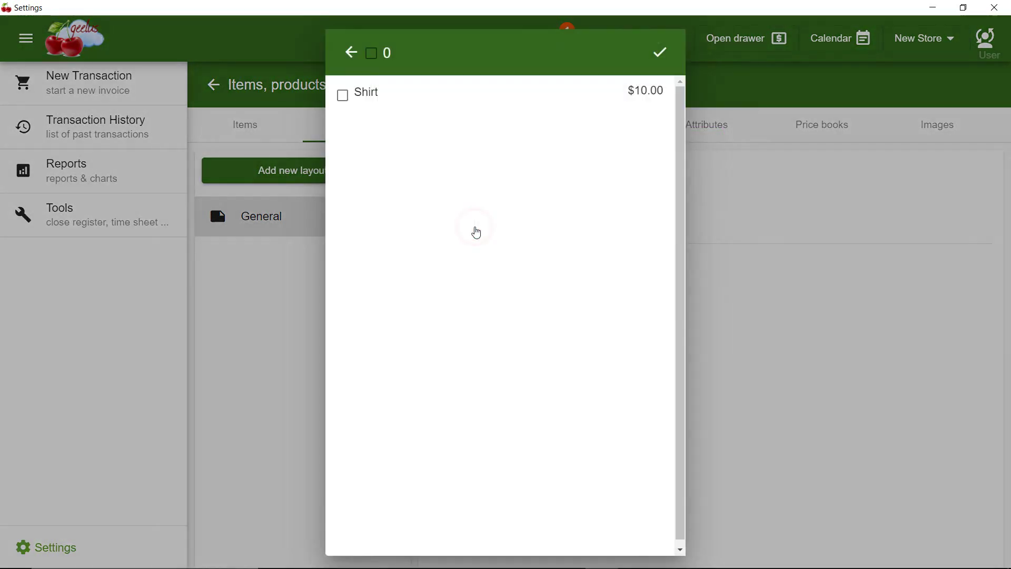
{"action": "left_click", "coordinate": [343, 96]}
{"action": "left_click", "coordinate": [660, 52]}
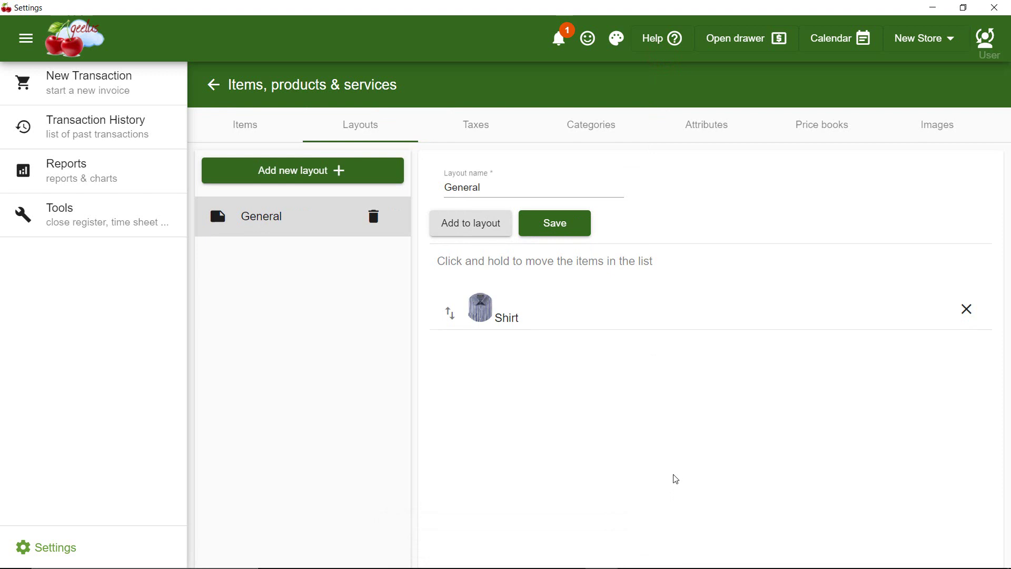
Edit Register 1 in Registers settings to add the General layout, and save
{"action": "left_click", "coordinate": [62, 547]}
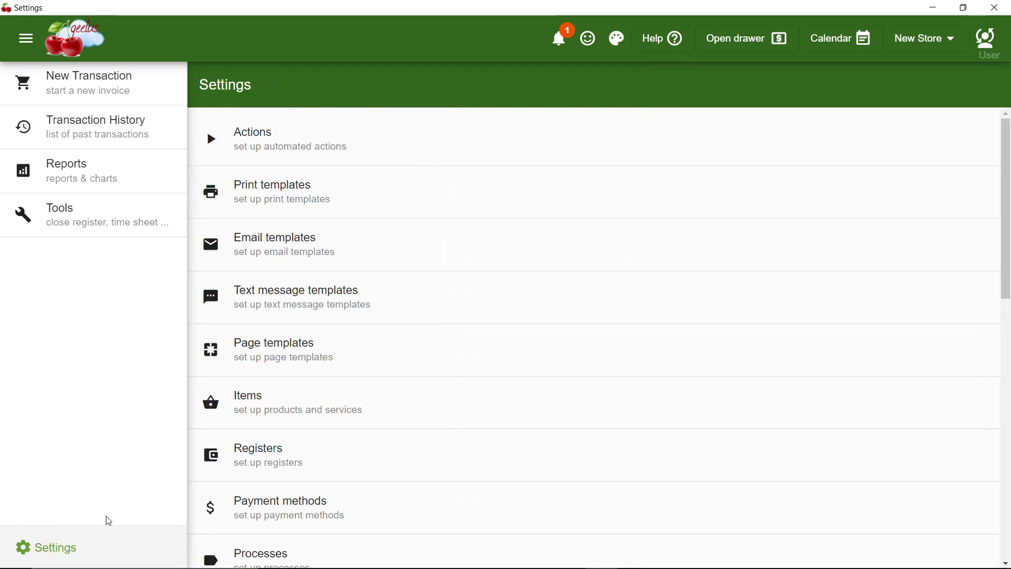
{"action": "left_click", "coordinate": [263, 467]}
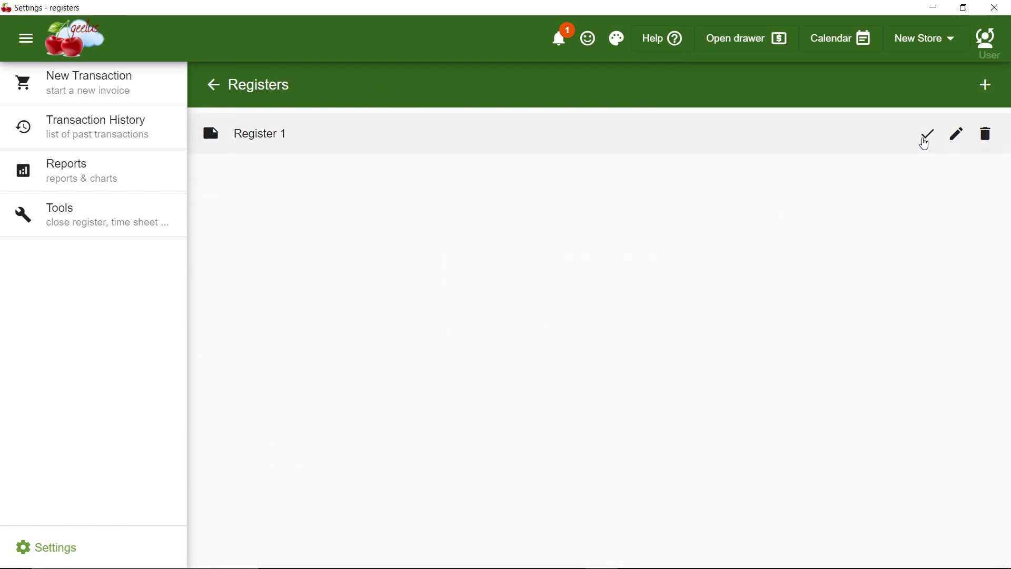
{"action": "left_click", "coordinate": [950, 136]}
{"action": "scroll", "coordinate": [942, 406], "scroll_direction": "down", "scroll_amount": 3}
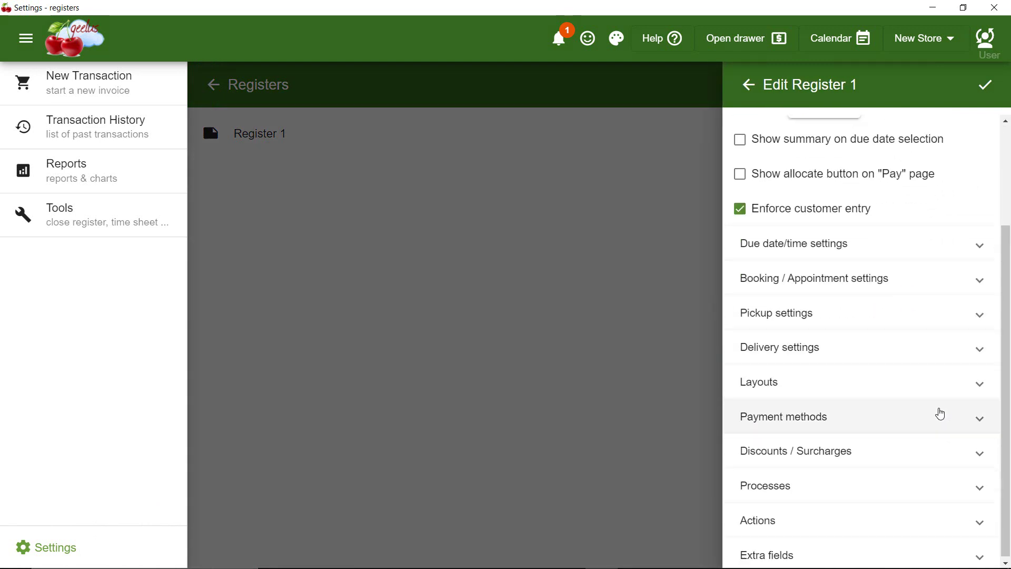
{"action": "left_click", "coordinate": [814, 383]}
{"action": "left_click", "coordinate": [874, 428]}
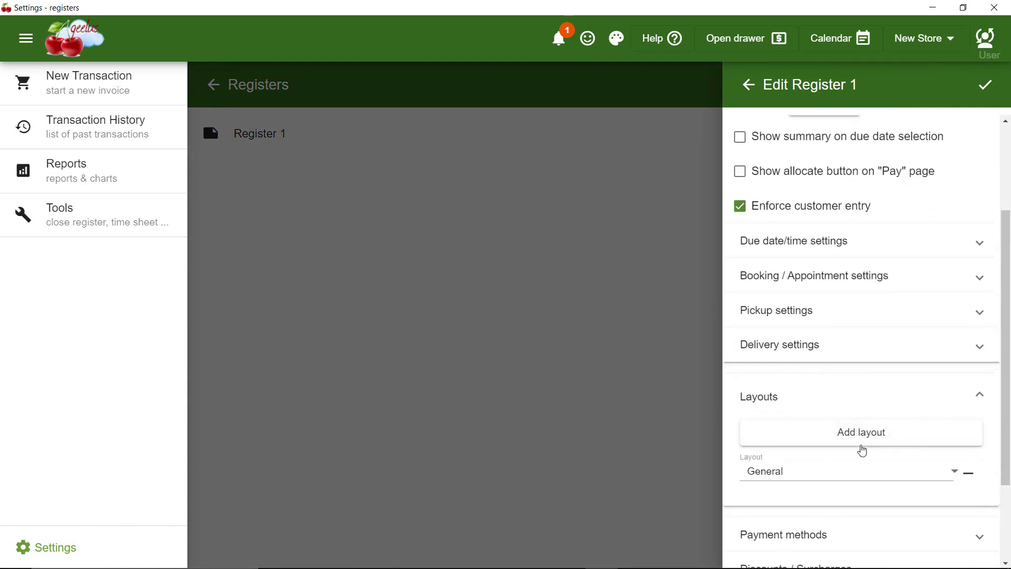
{"action": "left_click", "coordinate": [986, 84]}
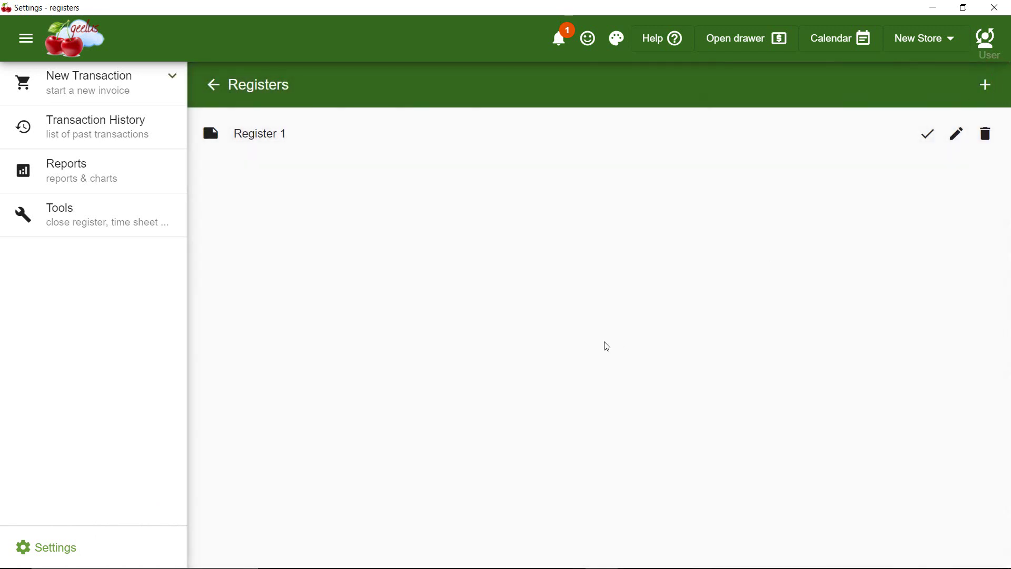
Open a new transaction and add one Shirt at $10.00 to the cart
{"action": "left_click", "coordinate": [102, 95]}
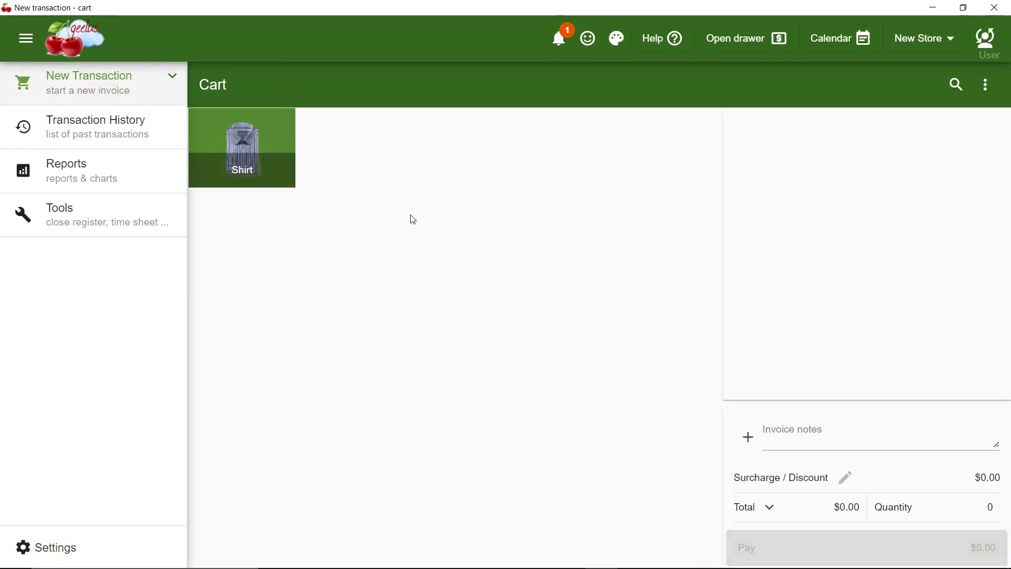
{"action": "left_click", "coordinate": [220, 137]}
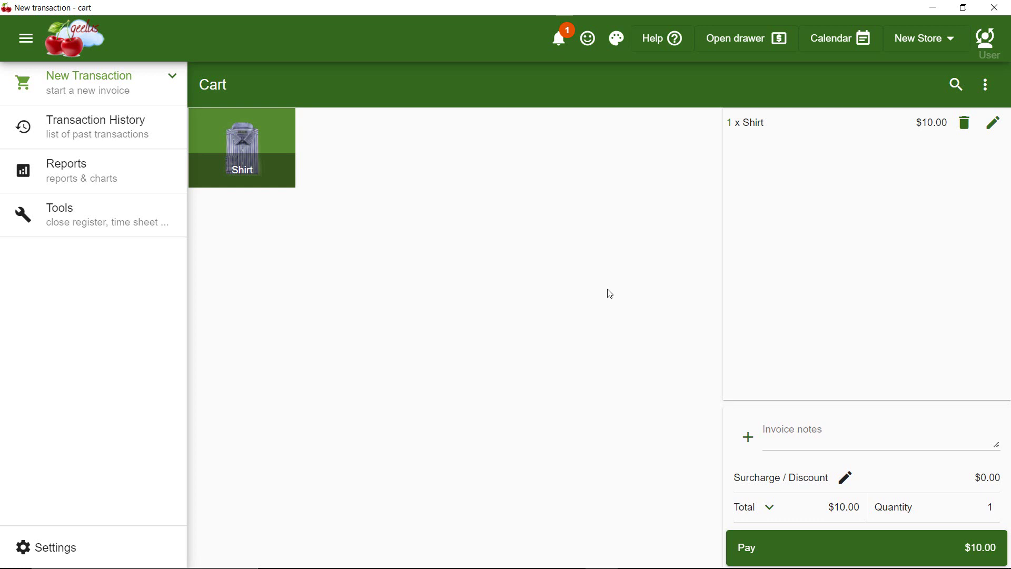
Create an item attribute 'Task' with default value Dry clean
{"action": "left_click", "coordinate": [22, 548]}
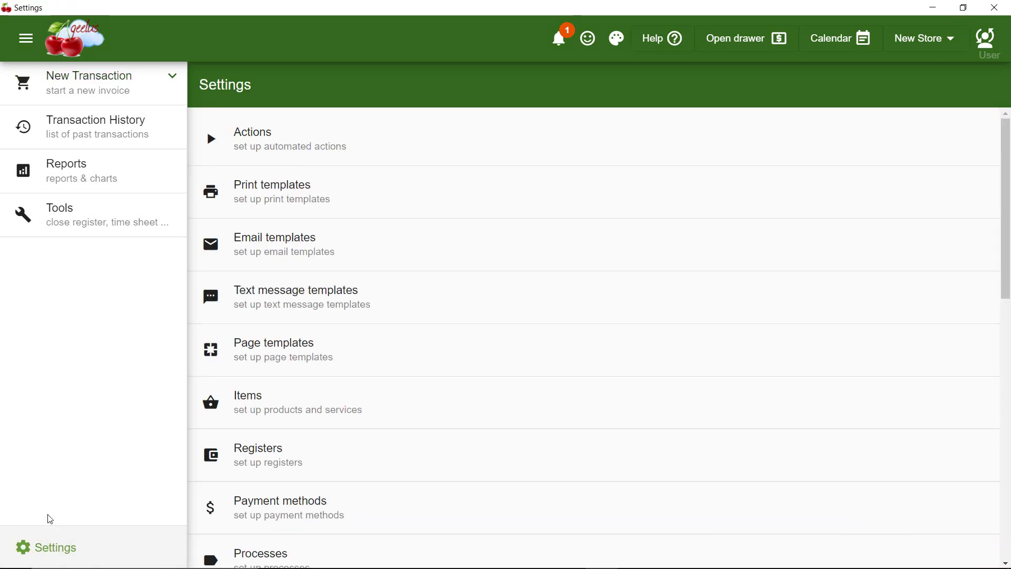
{"action": "left_click", "coordinate": [280, 415]}
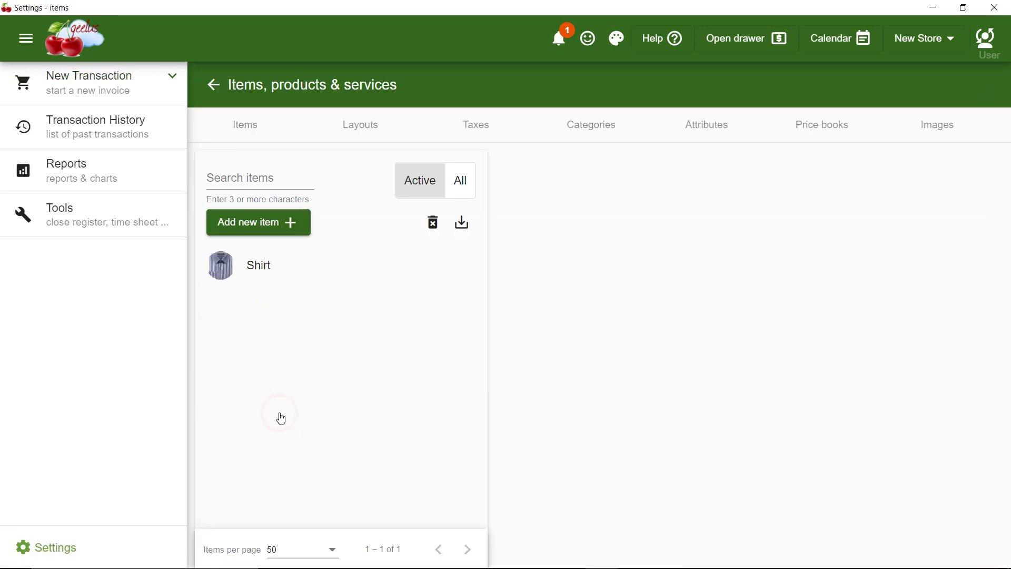
{"action": "left_click", "coordinate": [703, 131]}
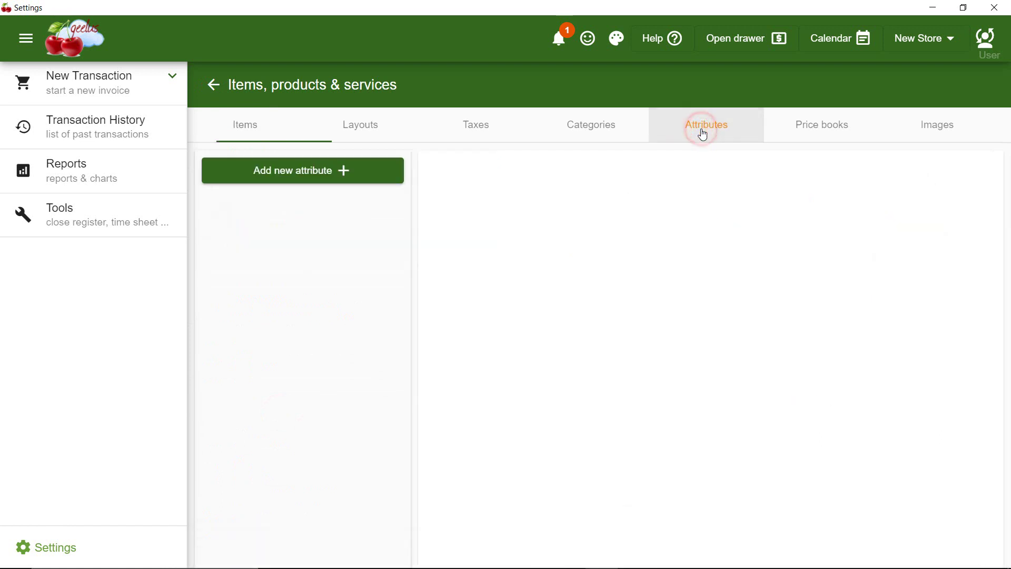
{"action": "left_click", "coordinate": [311, 172]}
{"action": "type", "text": "Task"}
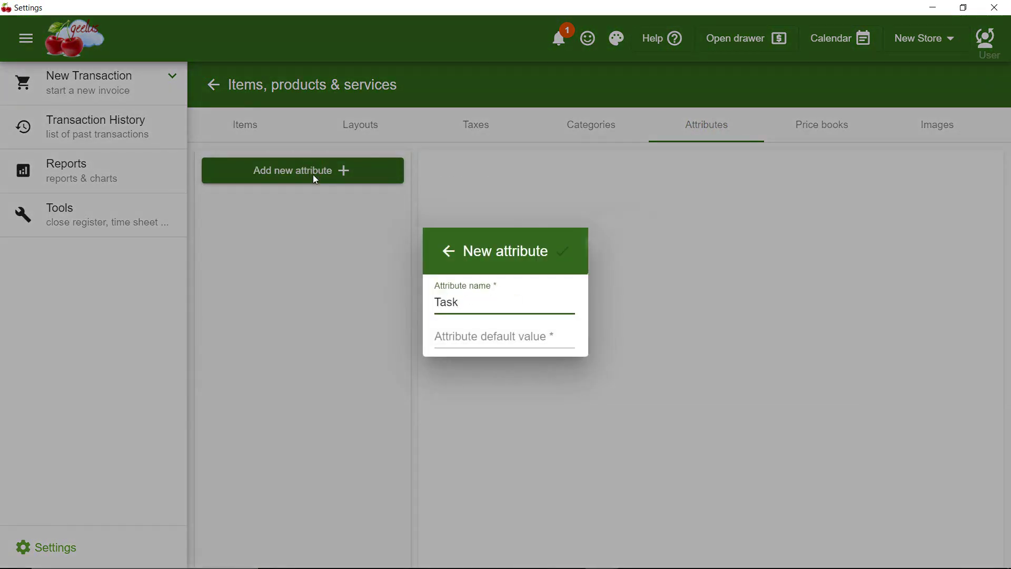
{"action": "left_click", "coordinate": [467, 333]}
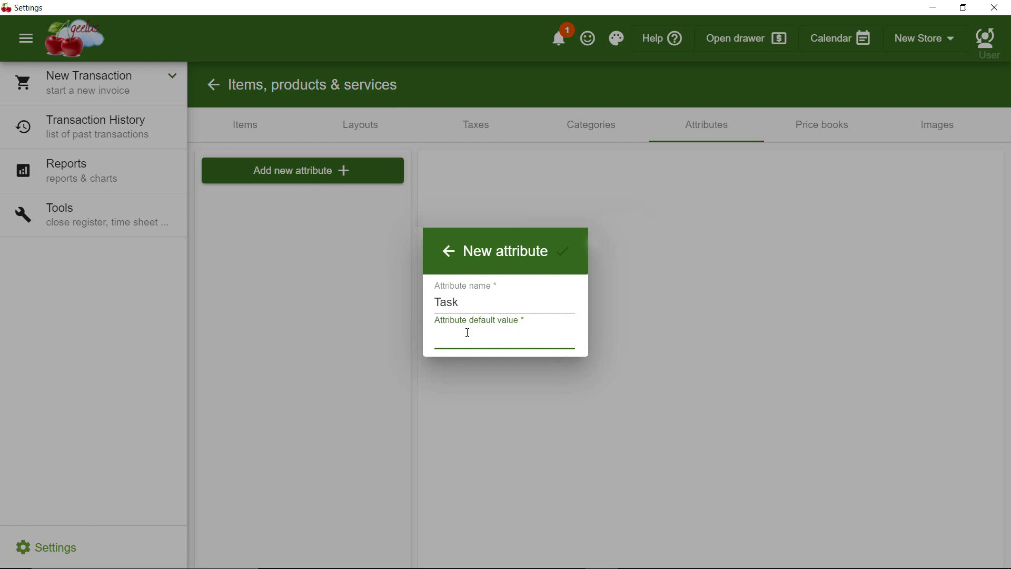
{"action": "type", "text": "Dry cle"}
{"action": "type", "text": "an"}
{"action": "left_click", "coordinate": [567, 254]}
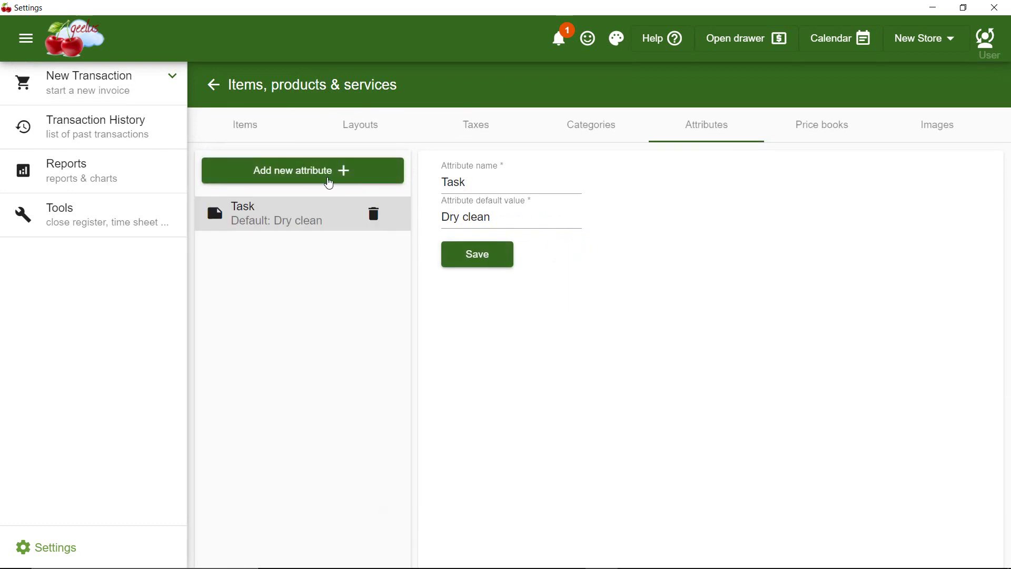
Create an item attribute 'Task detail' with default value With starch
{"action": "left_click", "coordinate": [300, 166]}
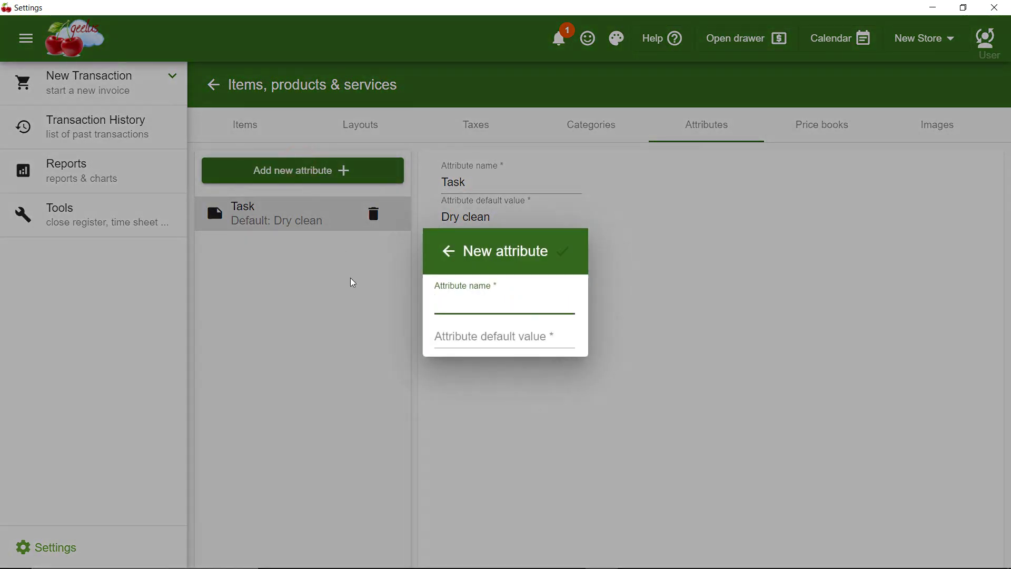
{"action": "type", "text": "Task detail"}
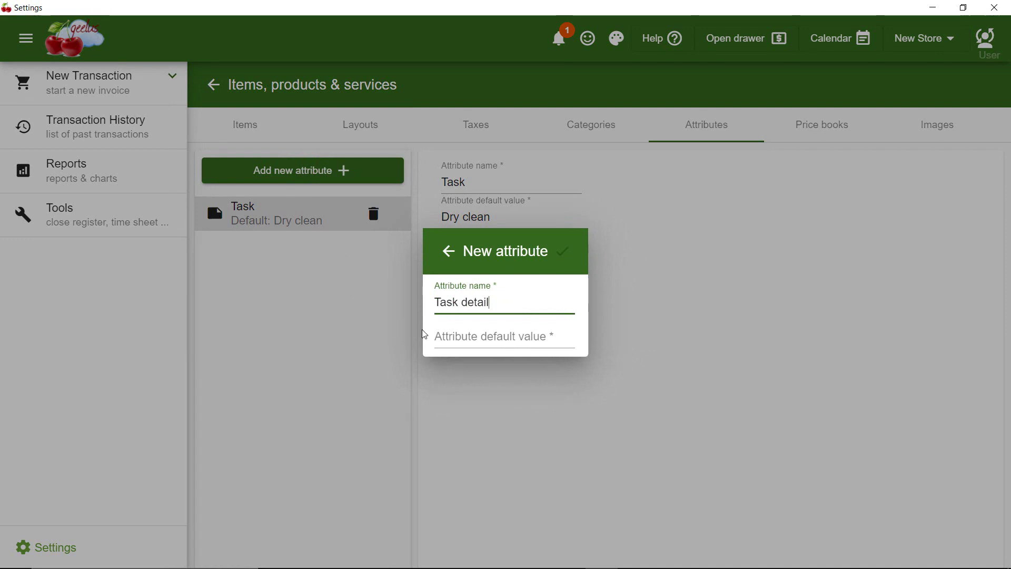
{"action": "left_click", "coordinate": [438, 334]}
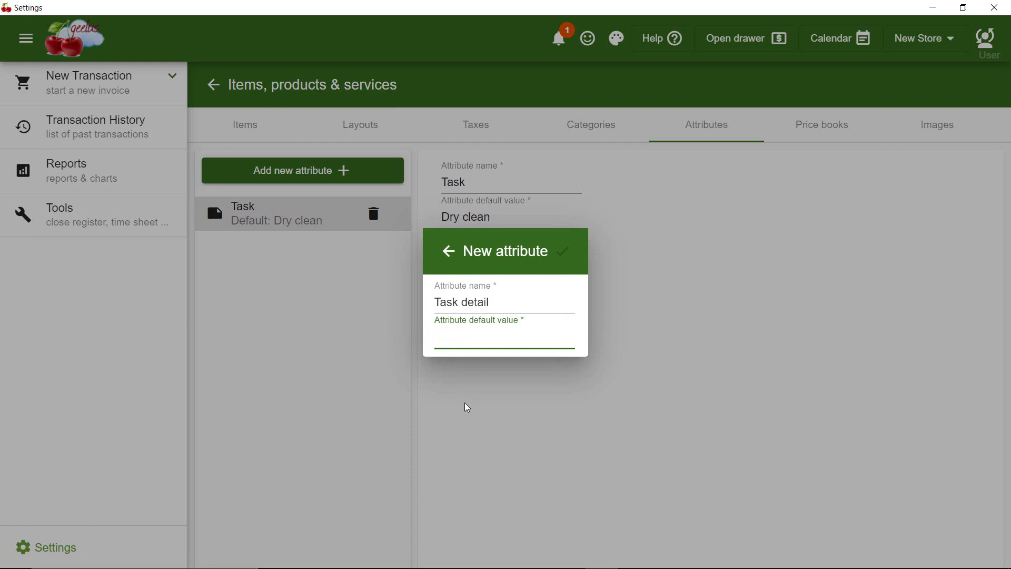
{"action": "type", "text": "With starch"}
{"action": "left_click", "coordinate": [567, 254]}
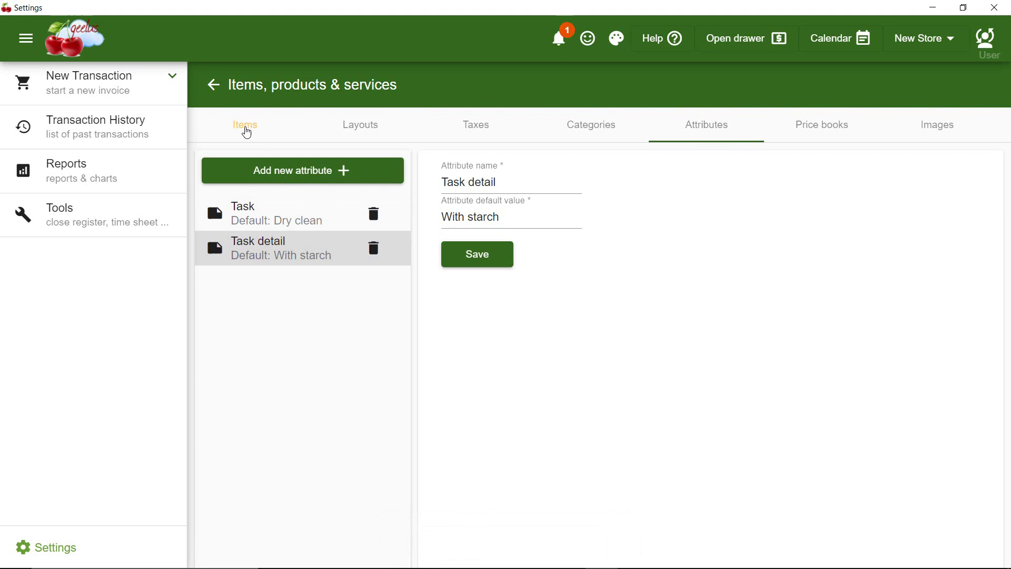
Add the Task and Task detail attributes to the Shirt item
{"action": "left_click", "coordinate": [246, 131]}
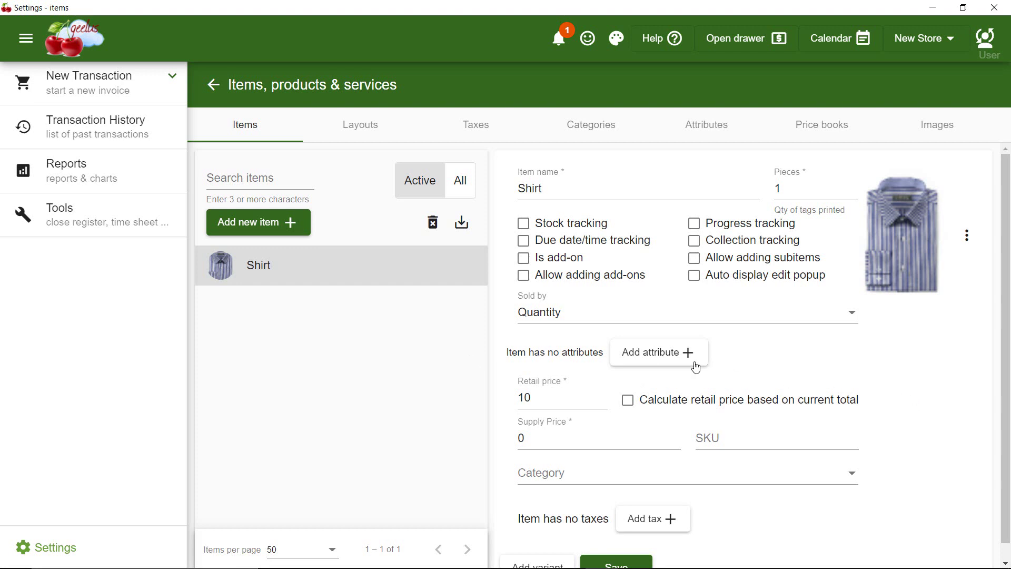
{"action": "left_click", "coordinate": [676, 356]}
{"action": "left_click", "coordinate": [648, 391]}
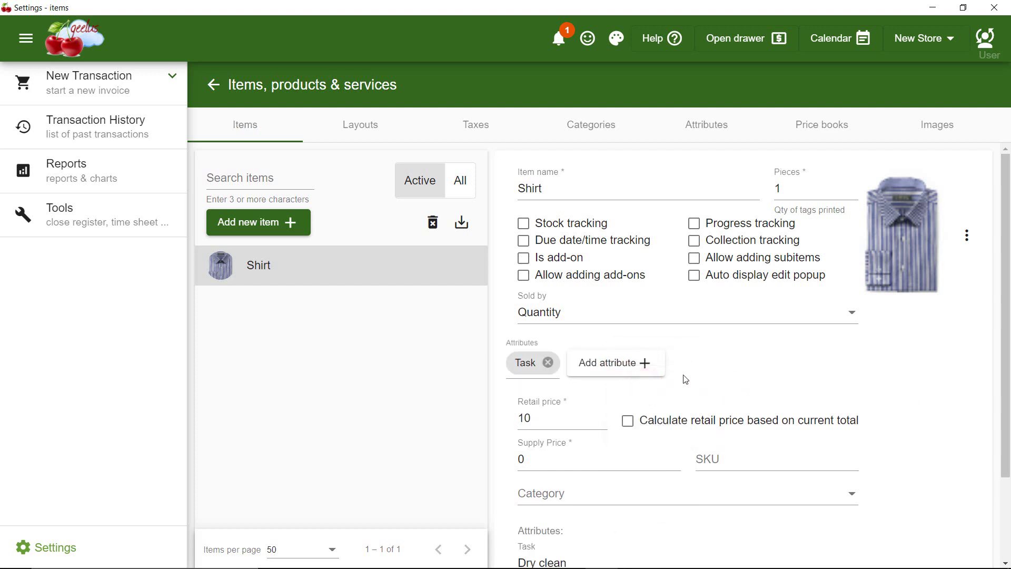
{"action": "left_click", "coordinate": [624, 363]}
{"action": "left_click", "coordinate": [611, 435]}
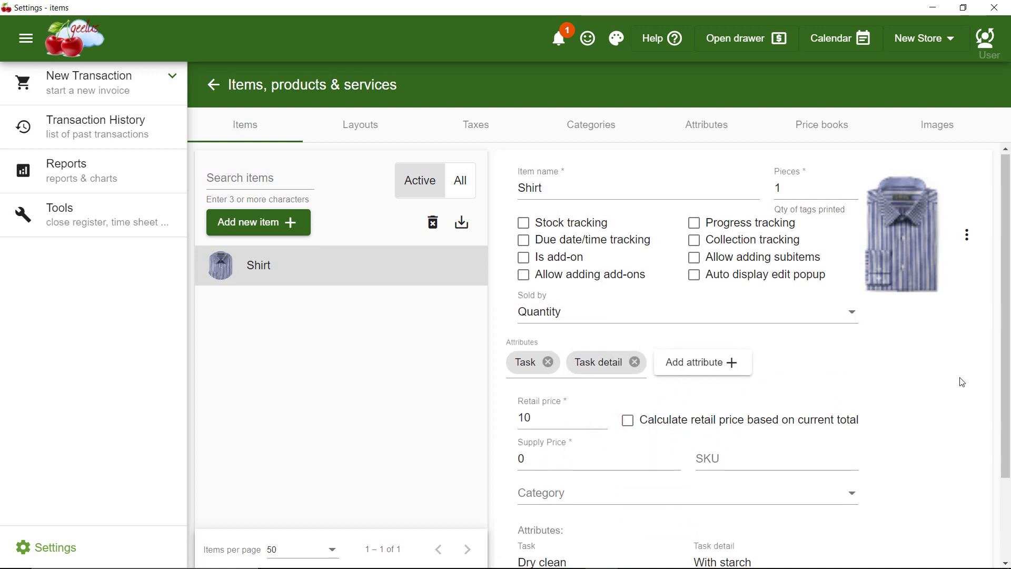
Raise the Shirt's retail price to 15 and save the item
{"action": "scroll", "coordinate": [962, 382], "scroll_direction": "down", "scroll_amount": 2}
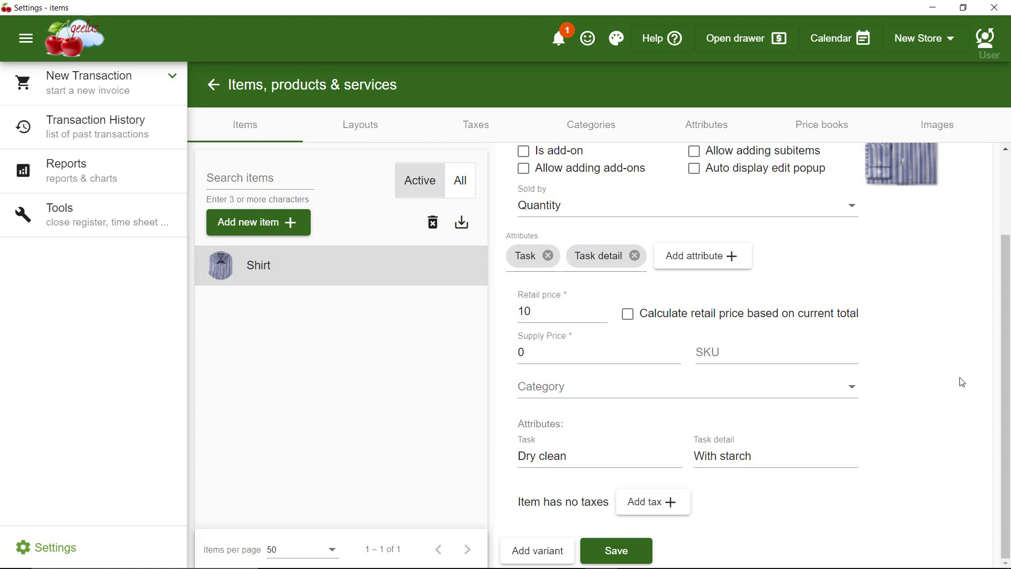
{"action": "double_click", "coordinate": [554, 313]}
{"action": "type", "text": "15"}
{"action": "left_click", "coordinate": [622, 553]}
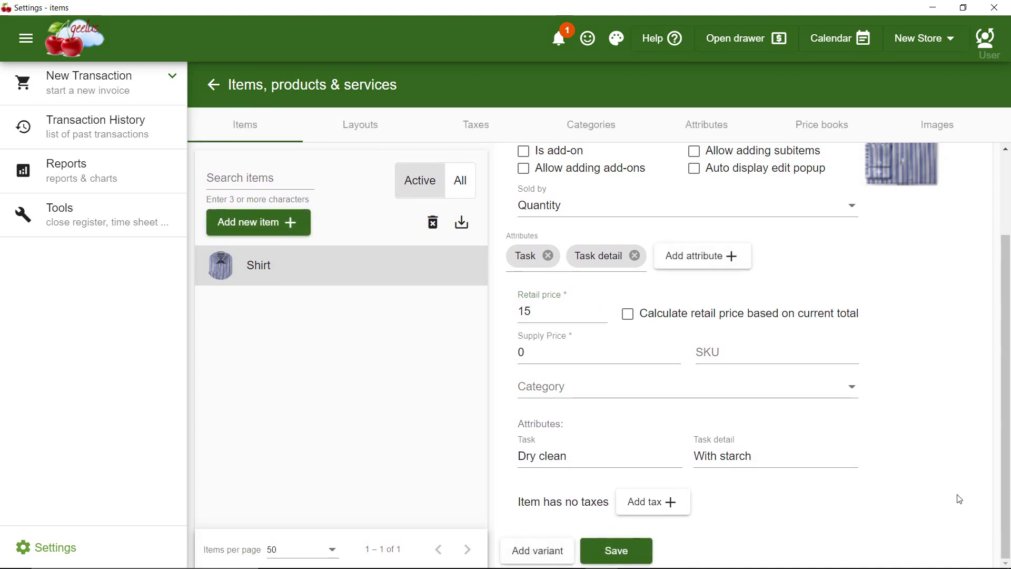
Add a VAT tax at 10%, added on top of prices rather than inclusive, and save it
{"action": "left_click", "coordinate": [478, 127]}
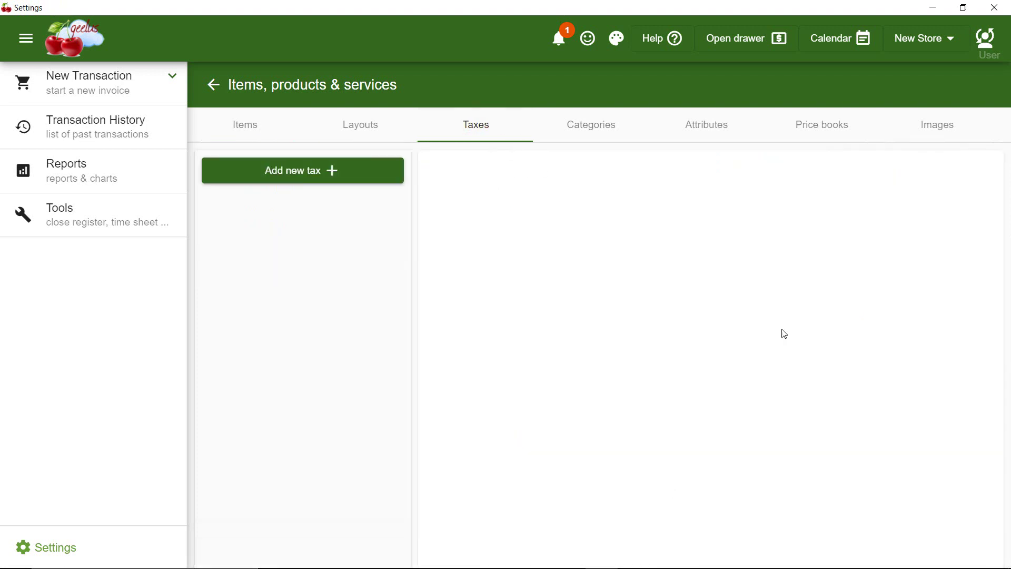
{"action": "left_click", "coordinate": [314, 172]}
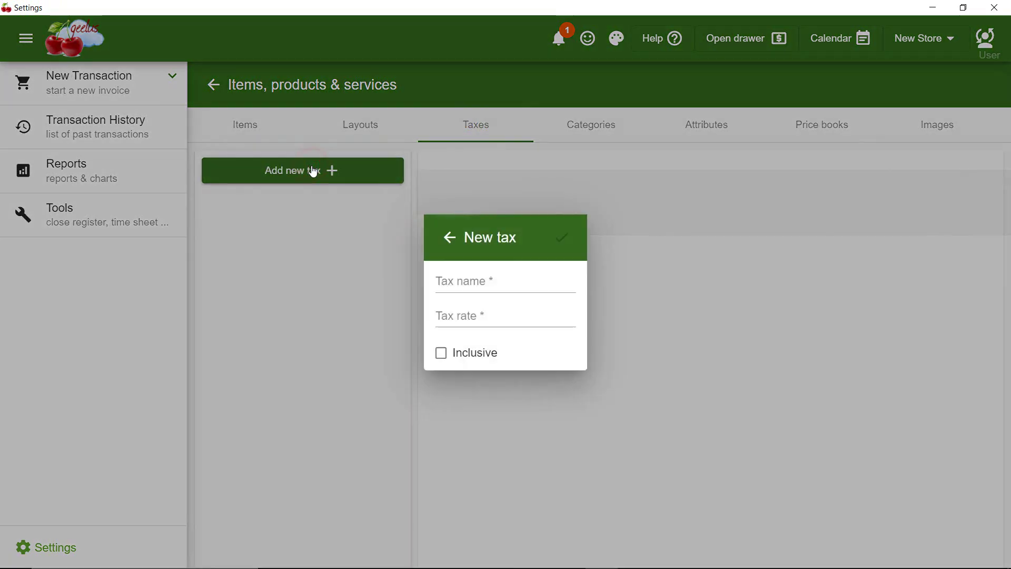
{"action": "left_click", "coordinate": [462, 288]}
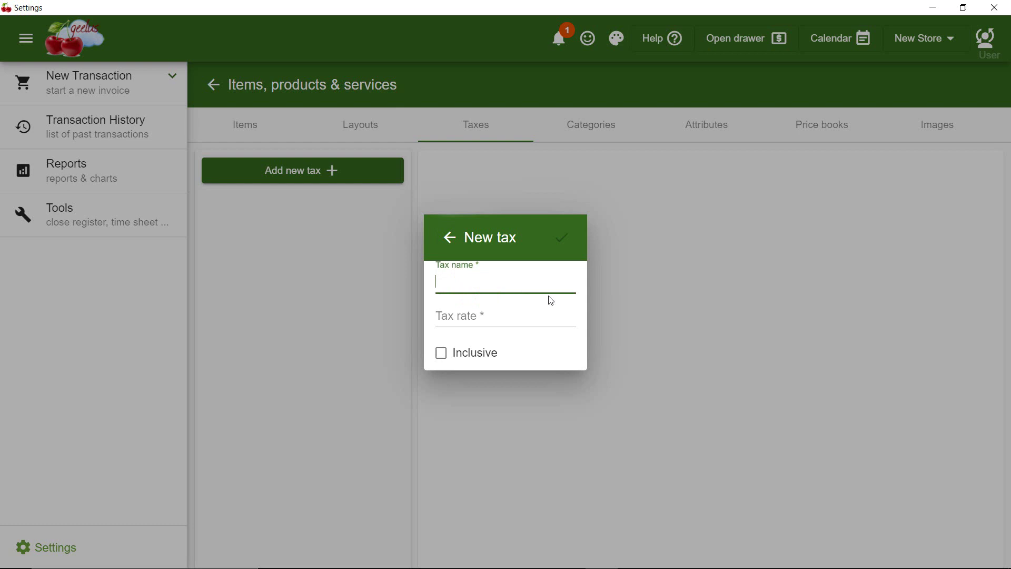
{"action": "type", "text": "VAT"}
{"action": "left_click", "coordinate": [511, 315]}
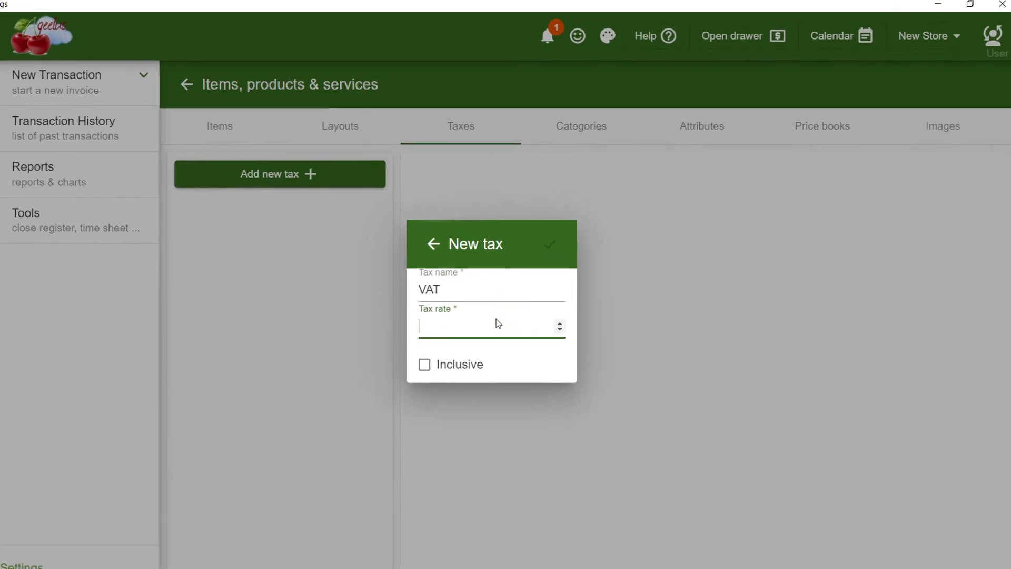
{"action": "type", "text": "10"}
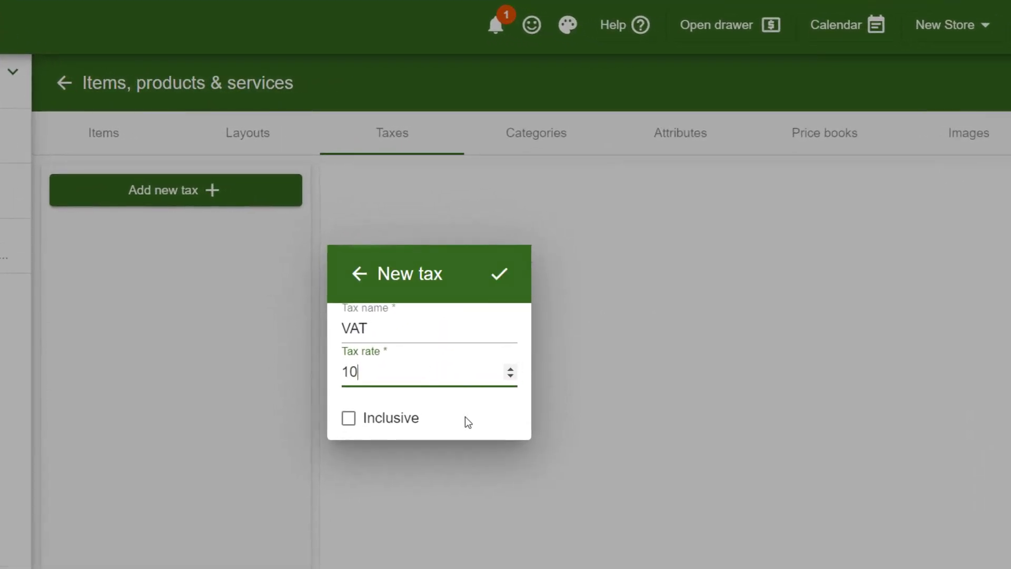
{"action": "left_click", "coordinate": [465, 418]}
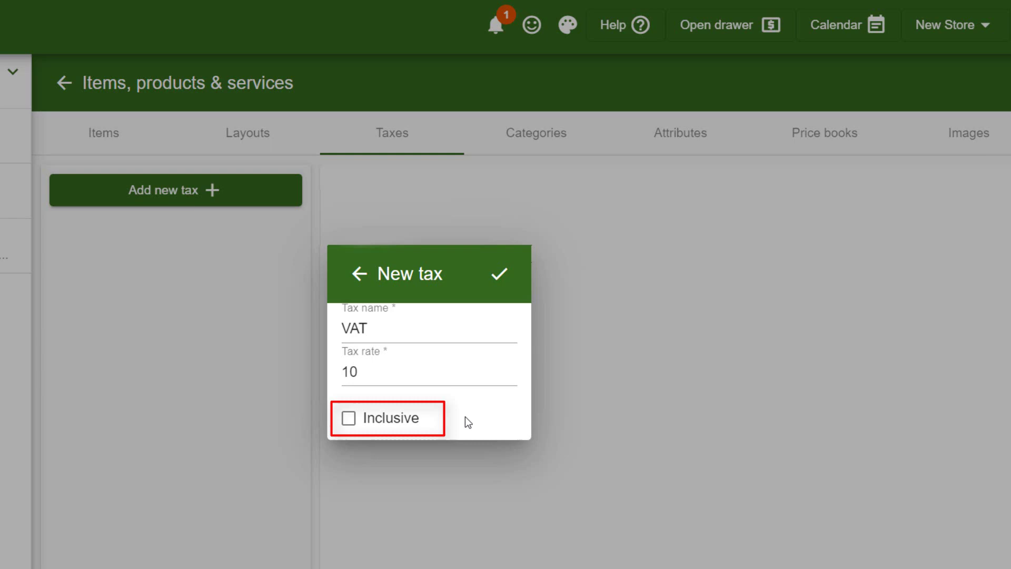
{"action": "left_click", "coordinate": [495, 275]}
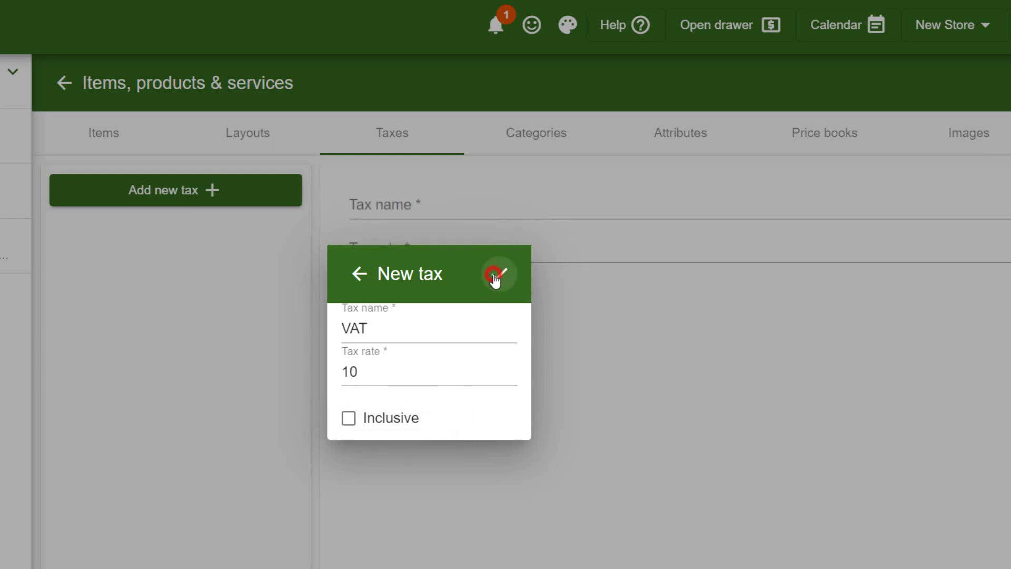
{"action": "left_click", "coordinate": [114, 137]}
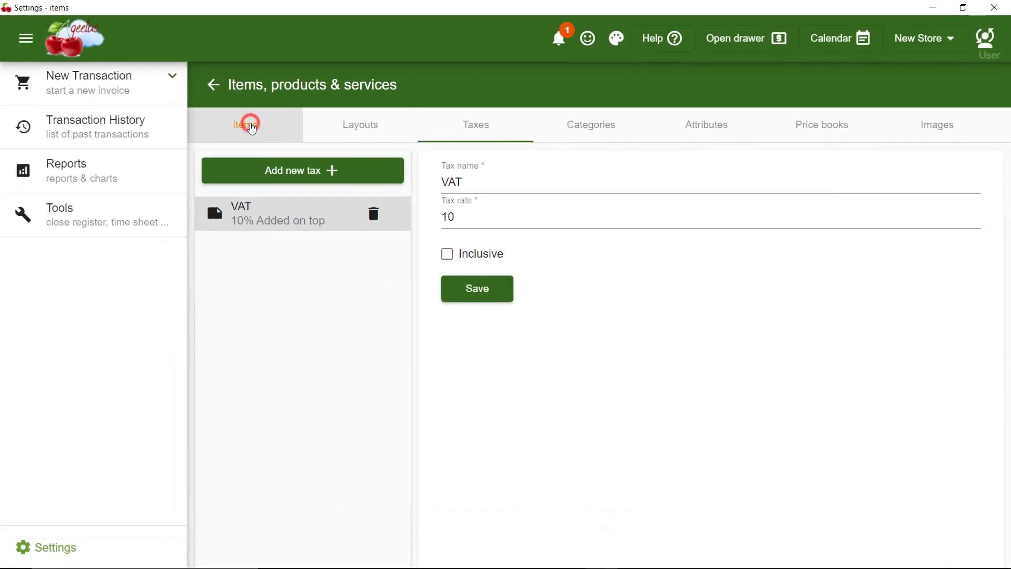
Apply VAT to the Shirt item, save it, and start a new empty transaction
{"action": "scroll", "coordinate": [939, 436], "scroll_direction": "down", "scroll_amount": 3}
{"action": "left_click", "coordinate": [668, 509]}
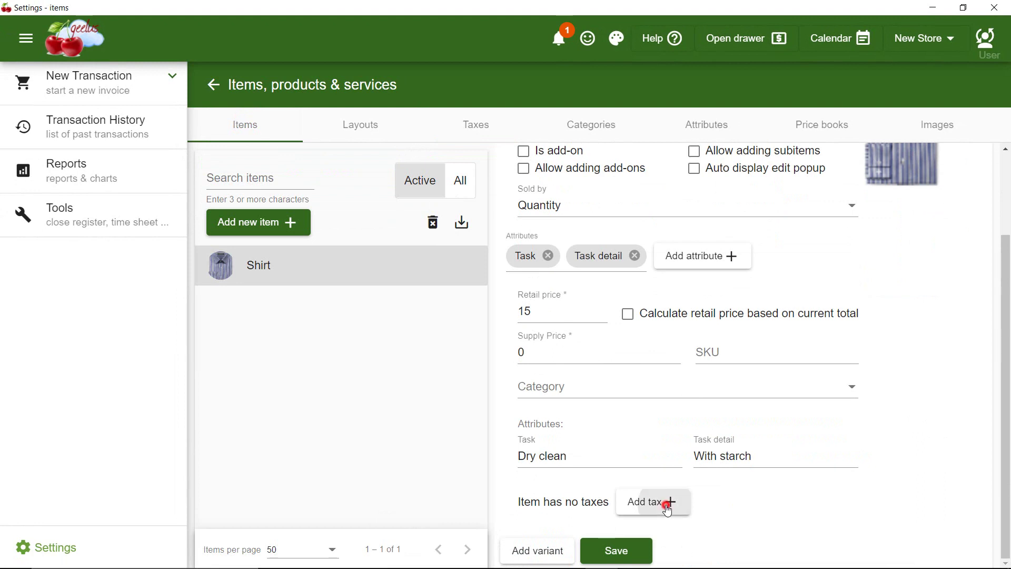
{"action": "left_click", "coordinate": [662, 530]}
{"action": "scroll", "coordinate": [745, 496], "scroll_direction": "down", "scroll_amount": 1}
{"action": "left_click", "coordinate": [621, 558]}
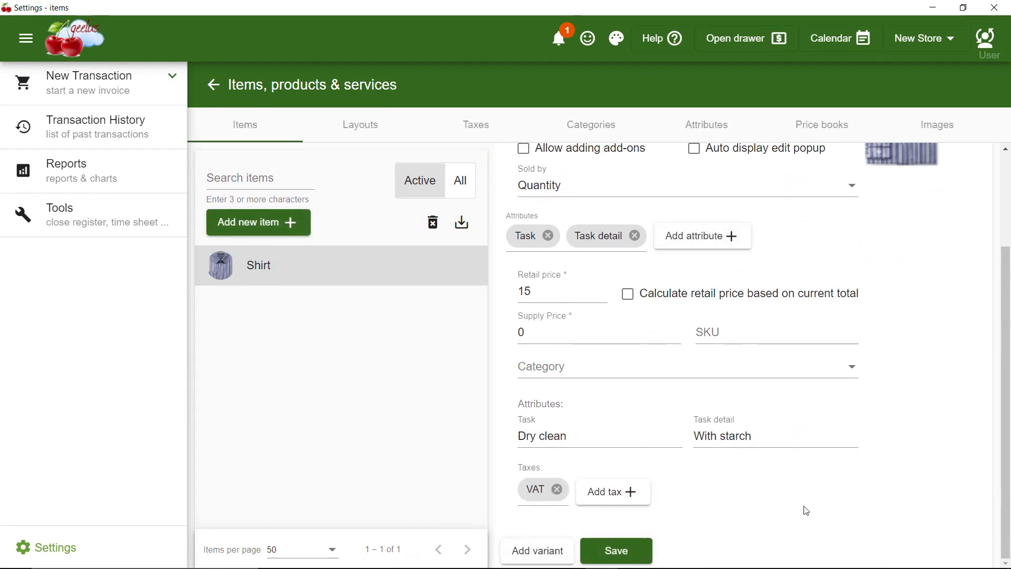
{"action": "left_click", "coordinate": [101, 84]}
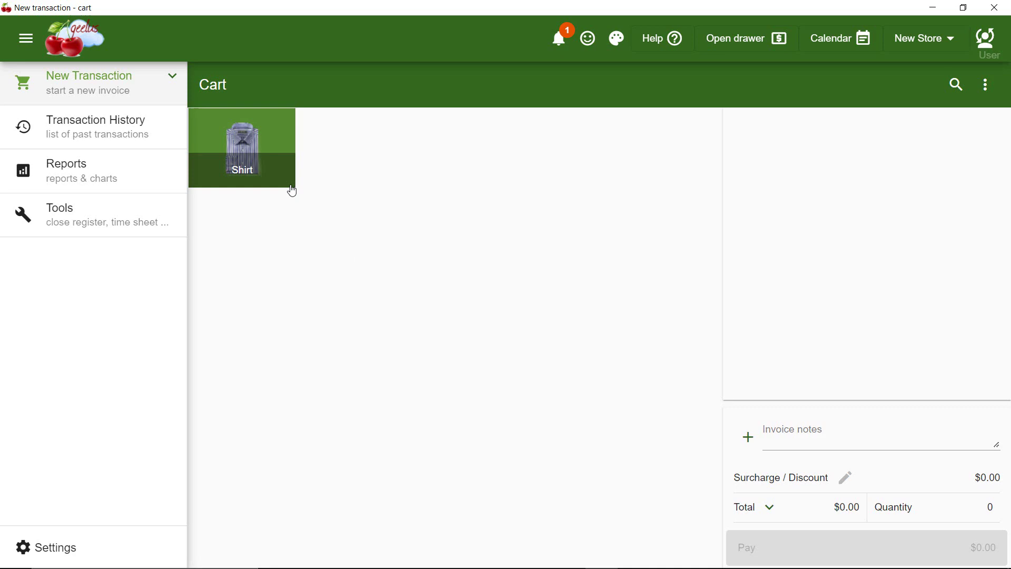
Ring up one Shirt (Dry clean / With starch) for $16.50, then return to item settings
{"action": "left_click", "coordinate": [262, 145]}
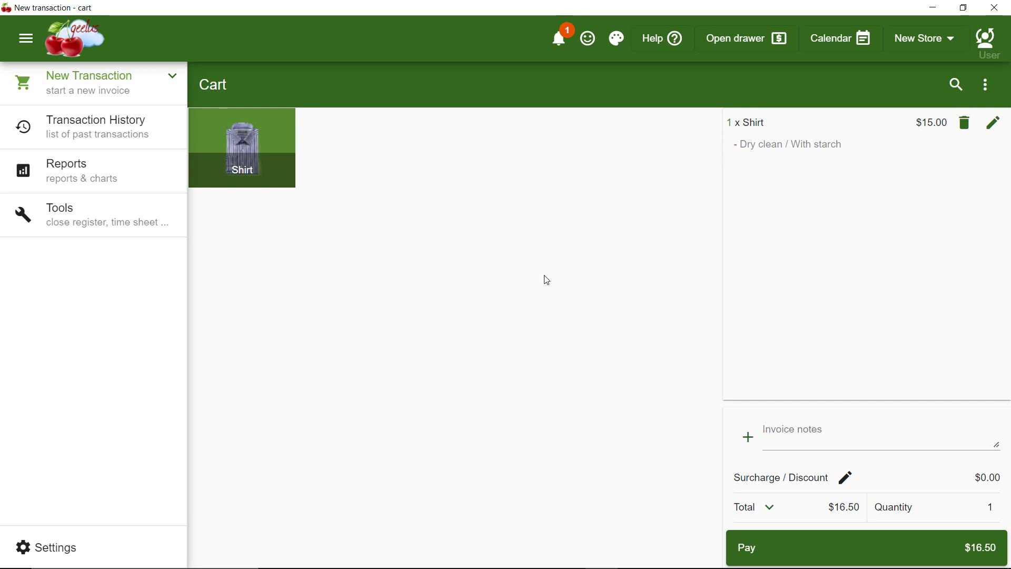
{"action": "left_click", "coordinate": [73, 533]}
{"action": "left_click", "coordinate": [242, 399]}
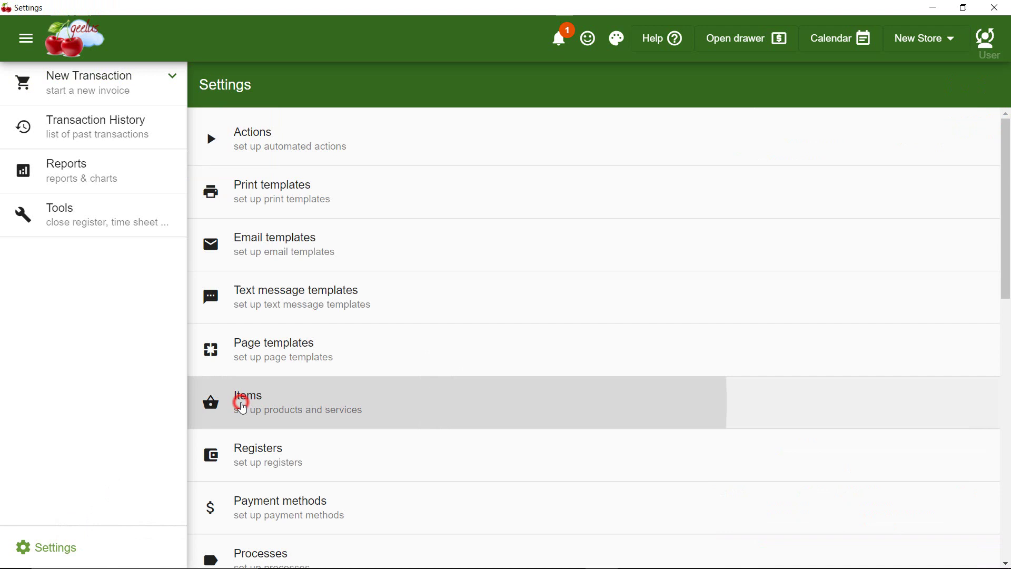
Add a Shirt variant Dry clean / No starch priced 15, then review its details
{"action": "scroll", "coordinate": [881, 377], "scroll_direction": "down", "scroll_amount": 2}
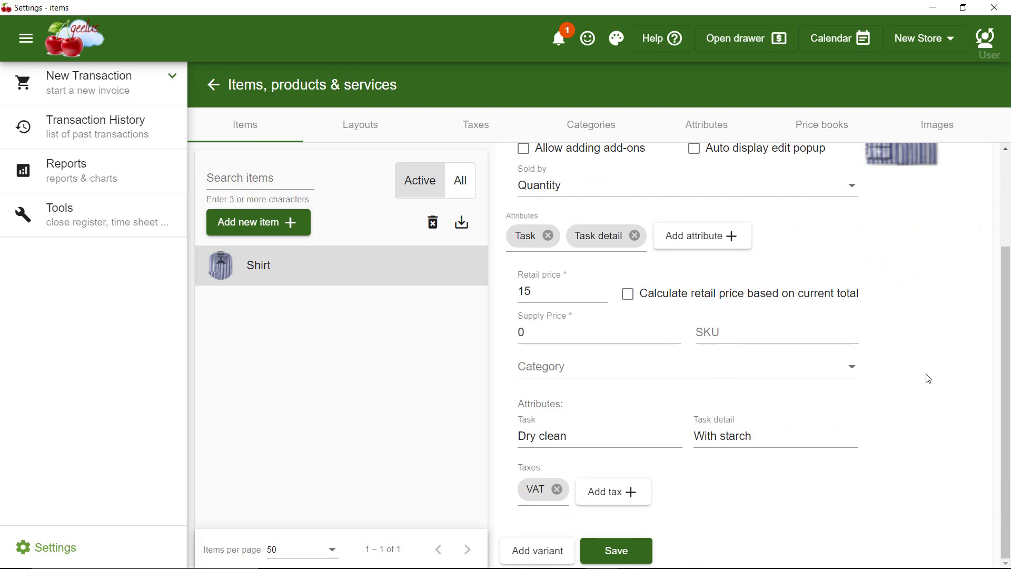
{"action": "left_click", "coordinate": [535, 553]}
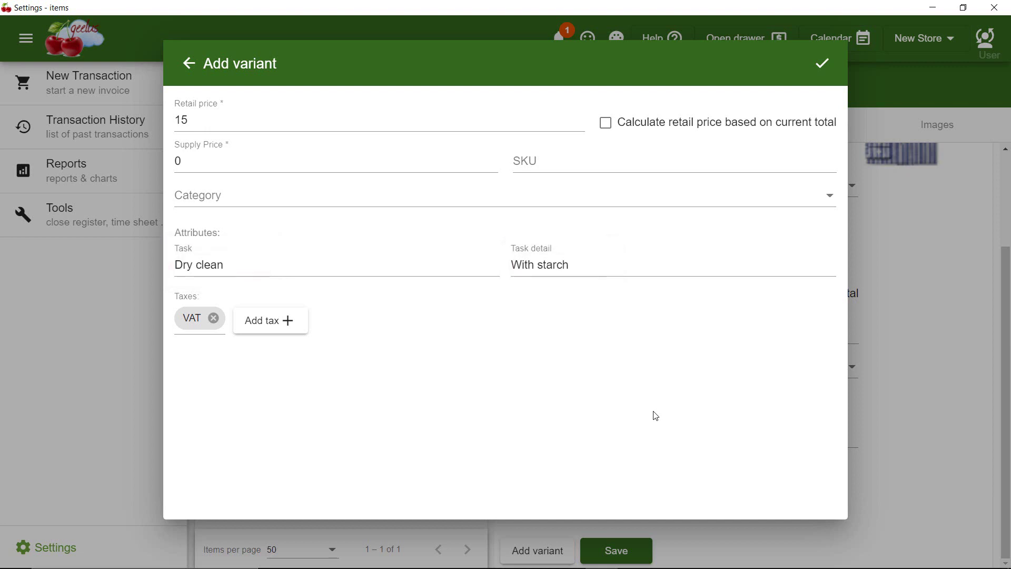
{"action": "left_click", "coordinate": [605, 264]}
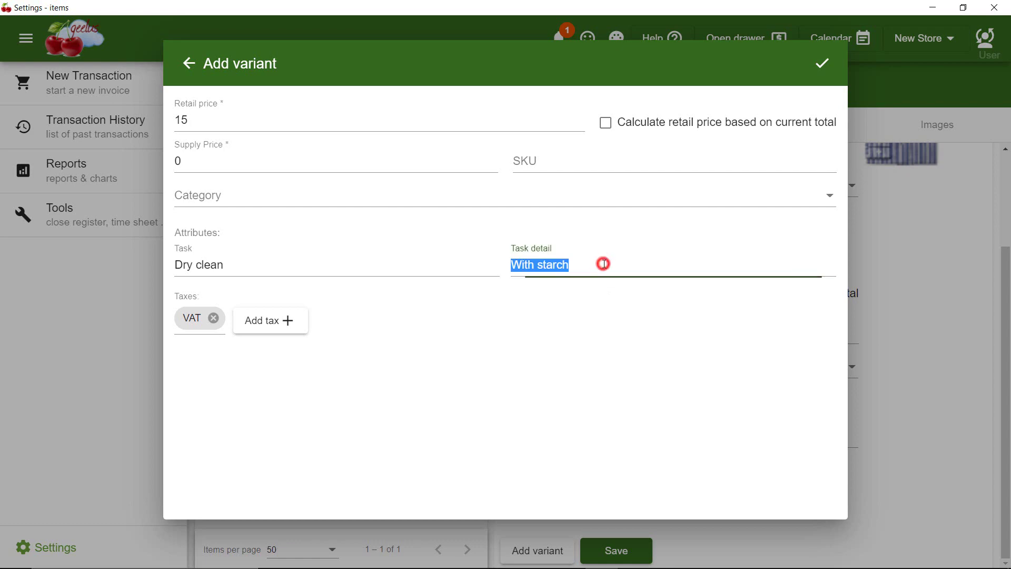
{"action": "type", "text": "No starch"}
{"action": "left_click", "coordinate": [673, 219]}
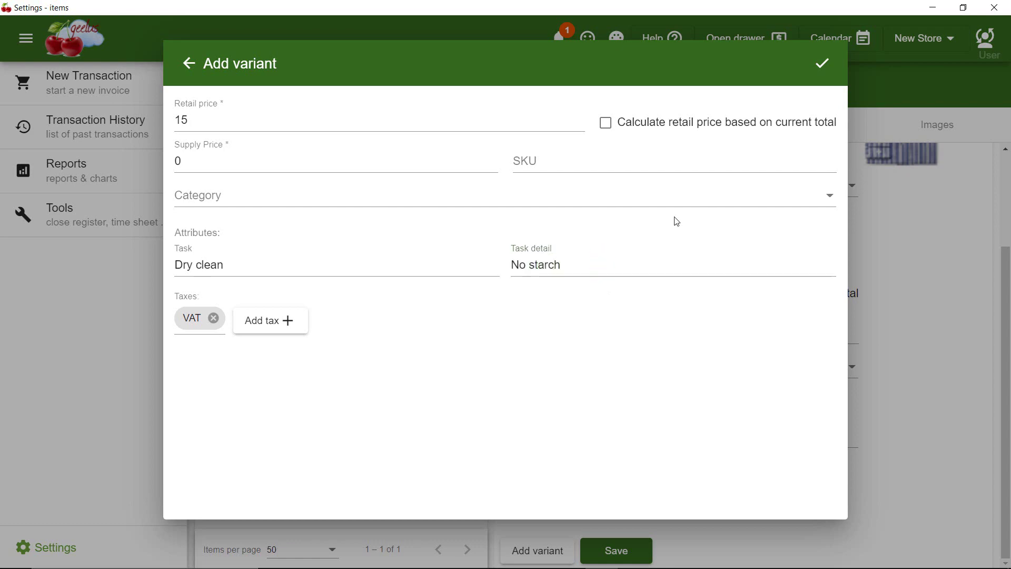
{"action": "left_click", "coordinate": [813, 63]}
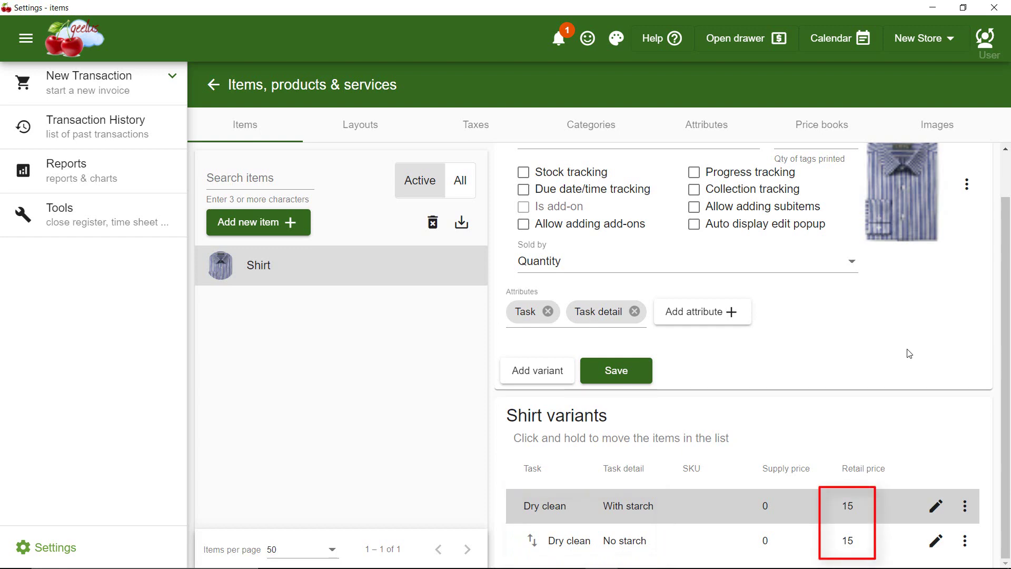
{"action": "left_click", "coordinate": [936, 540]}
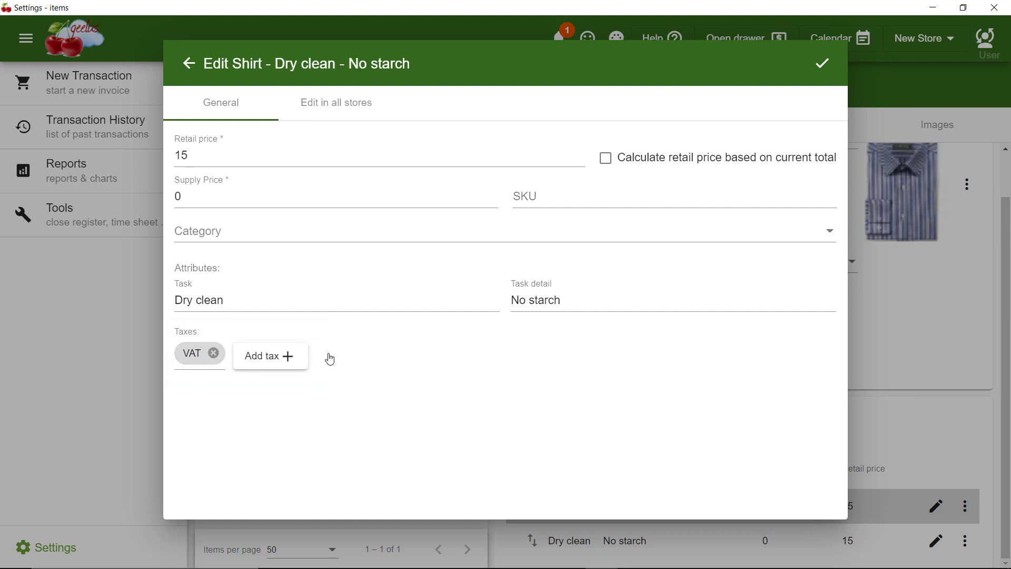
{"action": "left_click", "coordinate": [822, 63]}
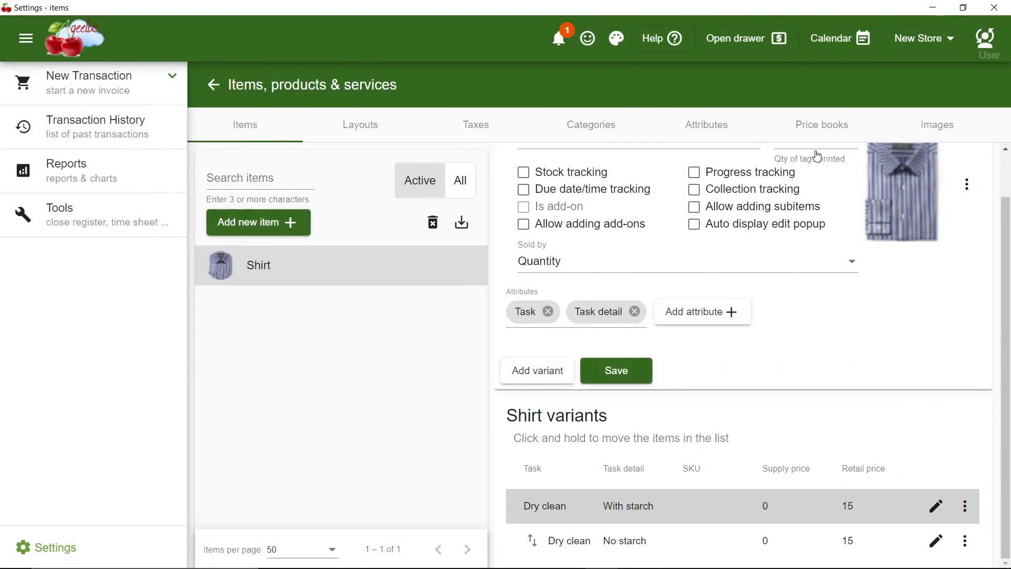
In a new transaction, add one Shirt with Dry clean / With starch for $16.50
{"action": "left_click", "coordinate": [102, 89]}
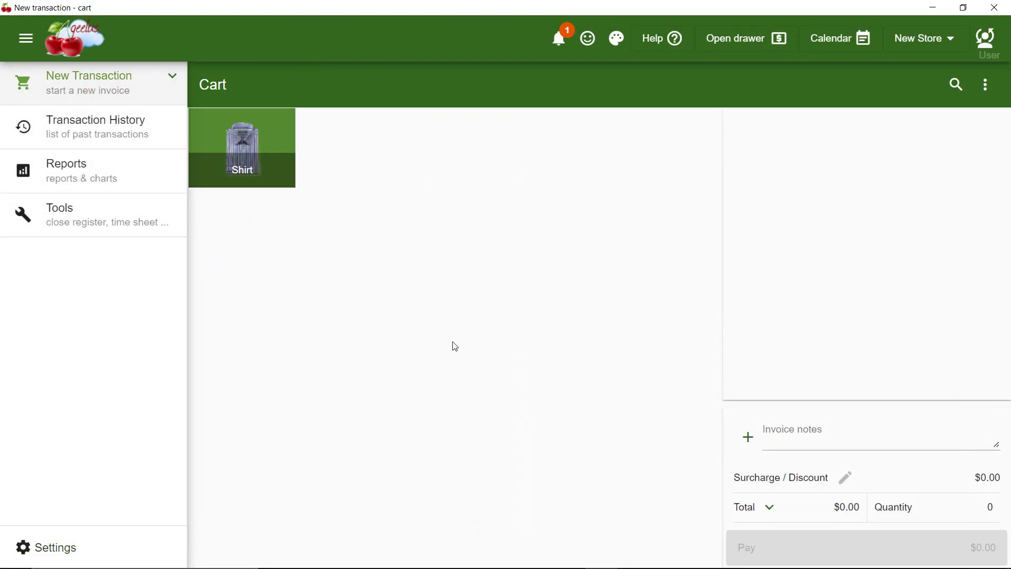
{"action": "left_click", "coordinate": [290, 168]}
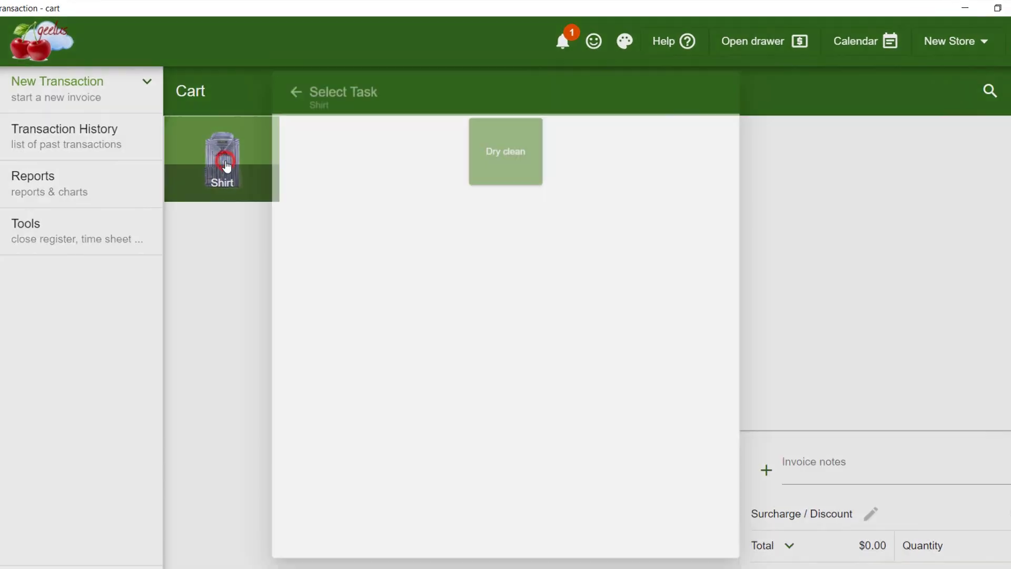
{"action": "left_click", "coordinate": [503, 142]}
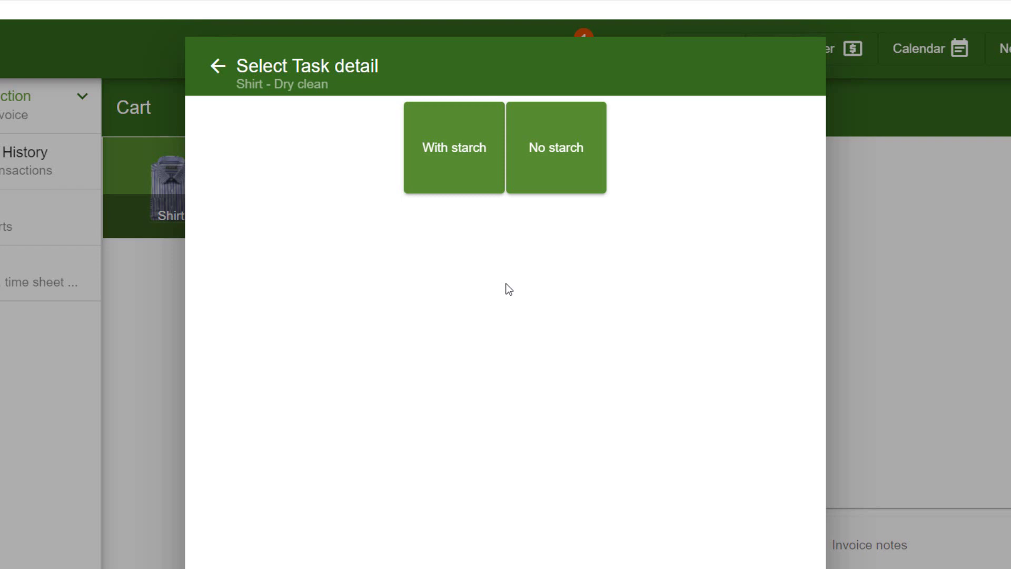
{"action": "left_click", "coordinate": [445, 156]}
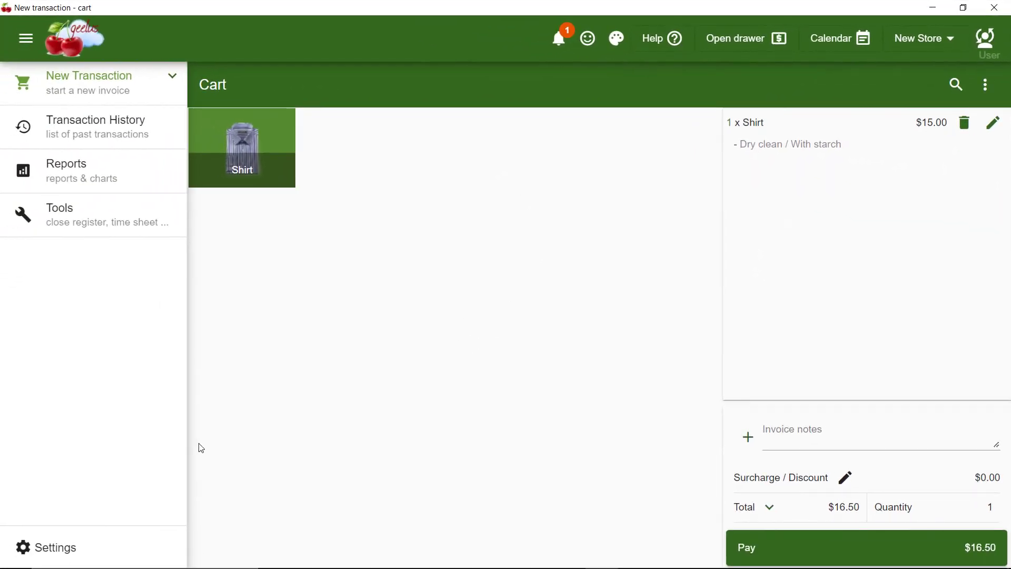
Add a Shirt variant with task Shorten sleeves and task detail Normal
{"action": "left_click", "coordinate": [35, 548]}
{"action": "left_click", "coordinate": [249, 419]}
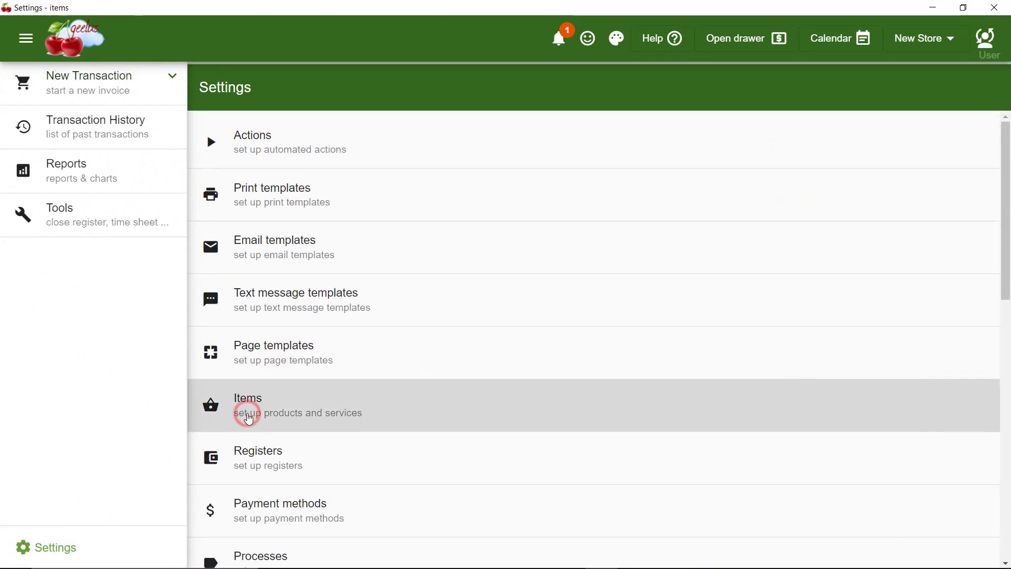
{"action": "scroll", "coordinate": [808, 400], "scroll_direction": "down", "scroll_amount": 1}
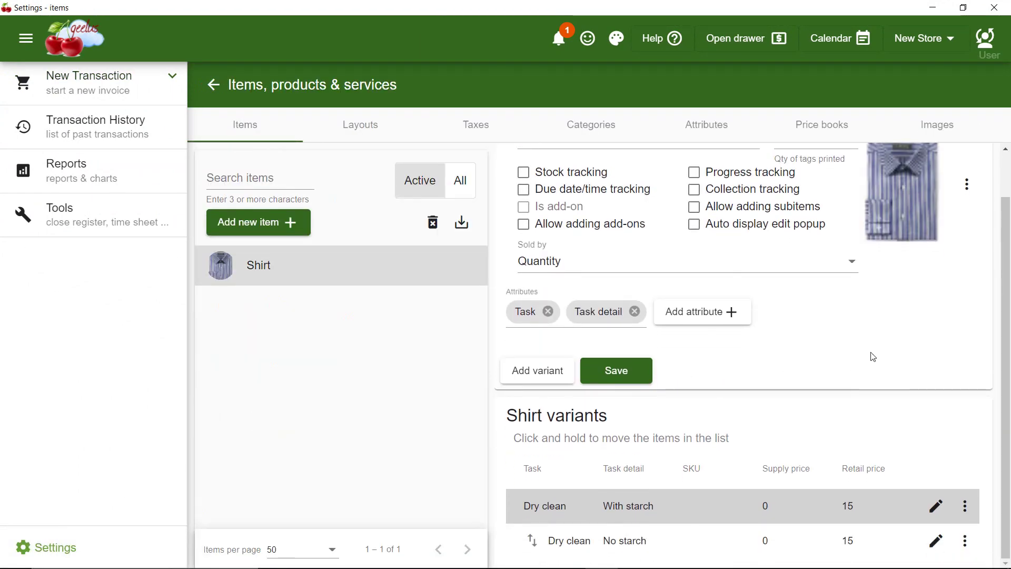
{"action": "left_click", "coordinate": [522, 364]}
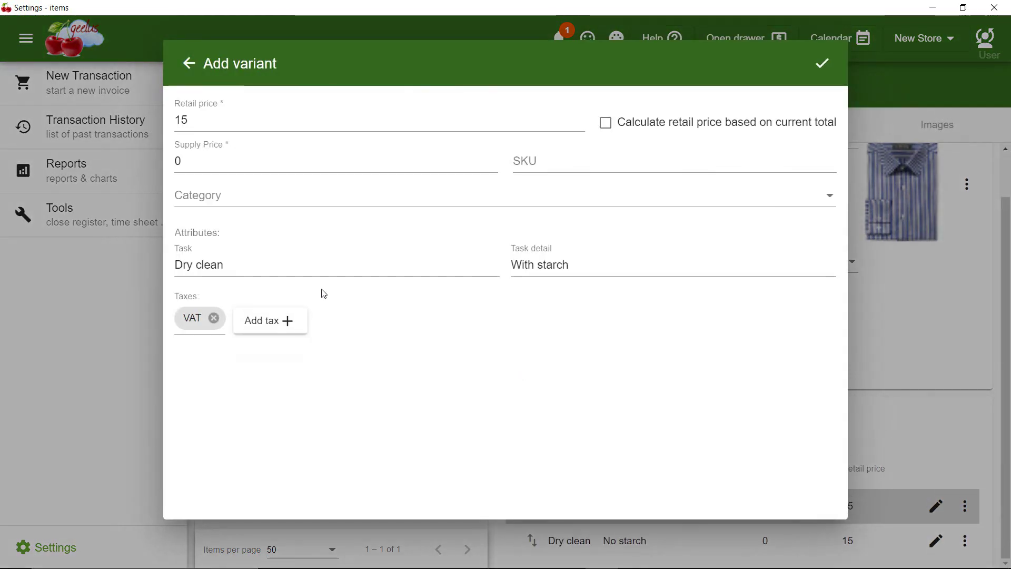
{"action": "triple_click", "coordinate": [271, 265]}
{"action": "type", "text": "Shorten"}
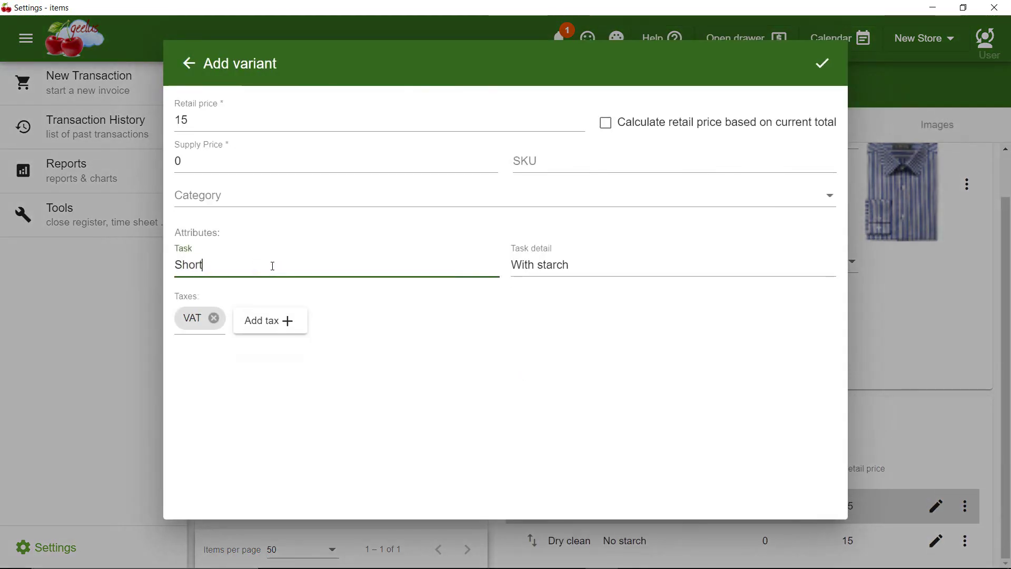
{"action": "type", "text": "leeves"}
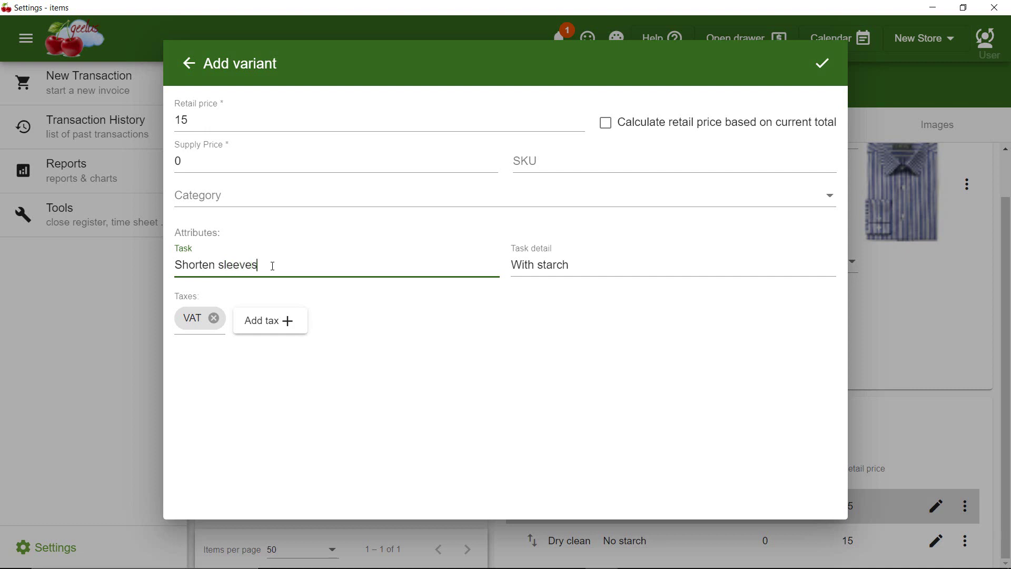
{"action": "left_click", "coordinate": [606, 269]}
{"action": "type", "text": "Normal"}
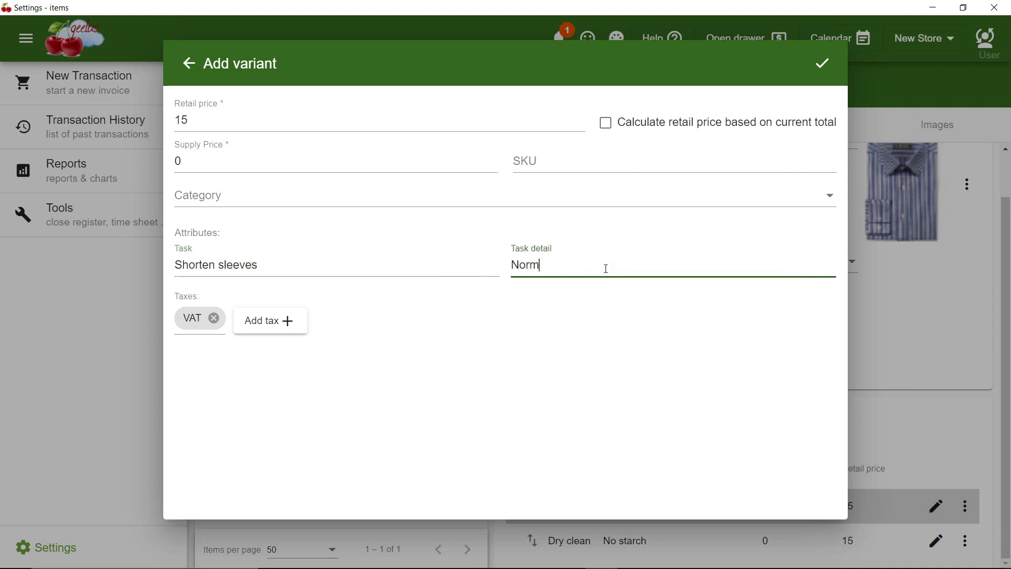
{"action": "left_click", "coordinate": [619, 290]}
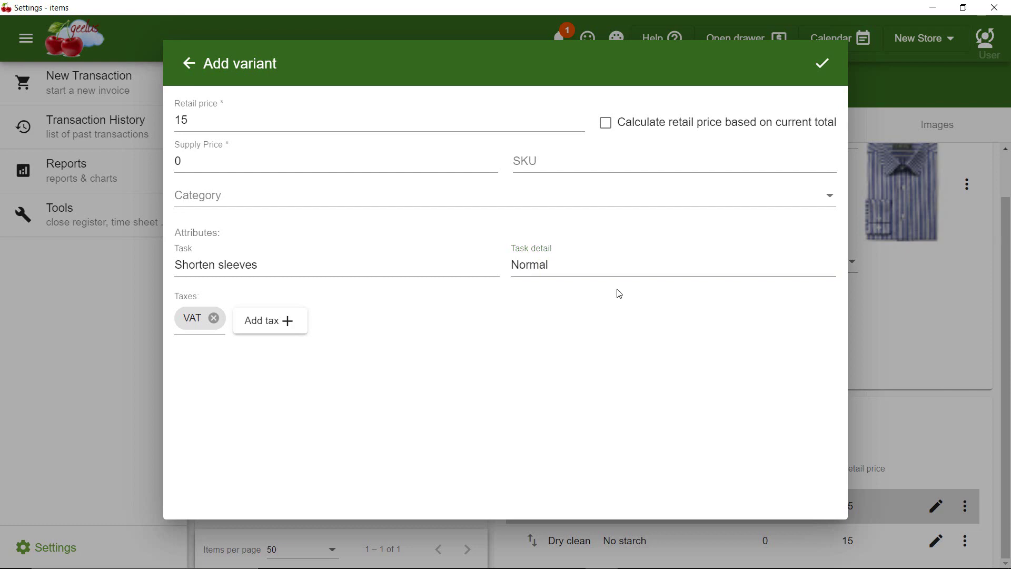
{"action": "left_click", "coordinate": [823, 64]}
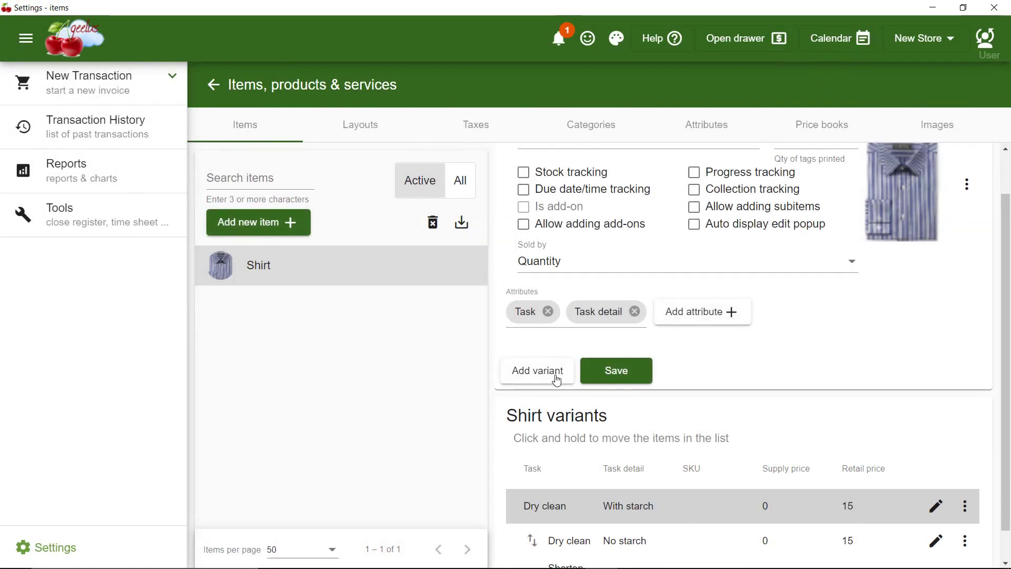
Add another Shorten sleeves variant with task detail Original
{"action": "left_click", "coordinate": [554, 373]}
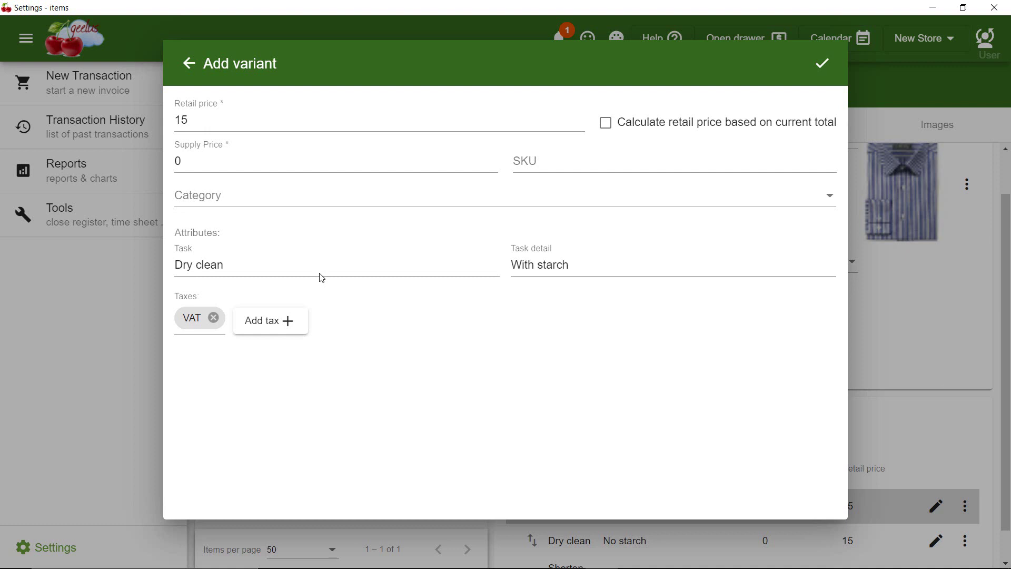
{"action": "triple_click", "coordinate": [318, 269]}
{"action": "type", "text": "Shorte"}
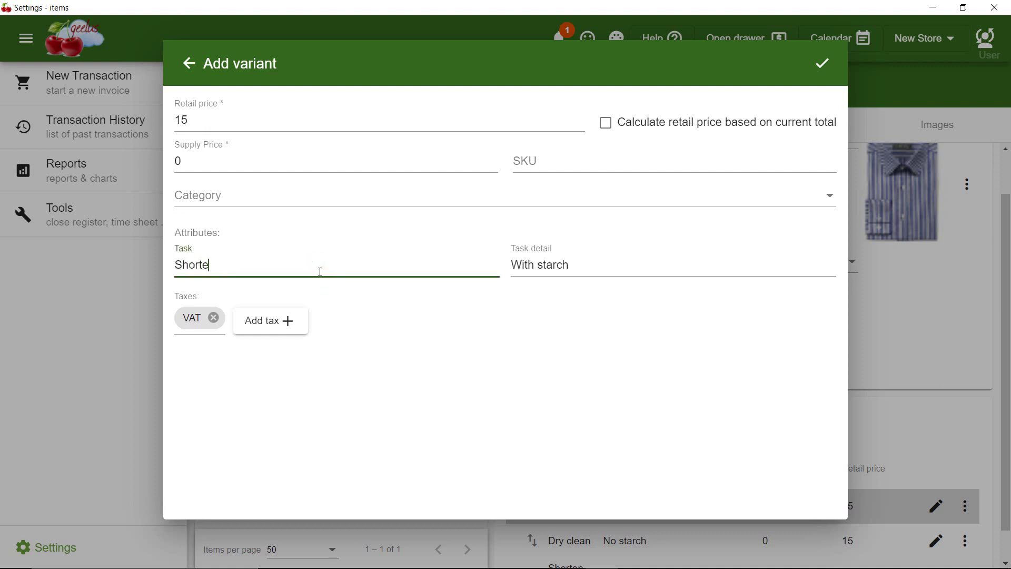
{"action": "type", "text": "n sleeves"}
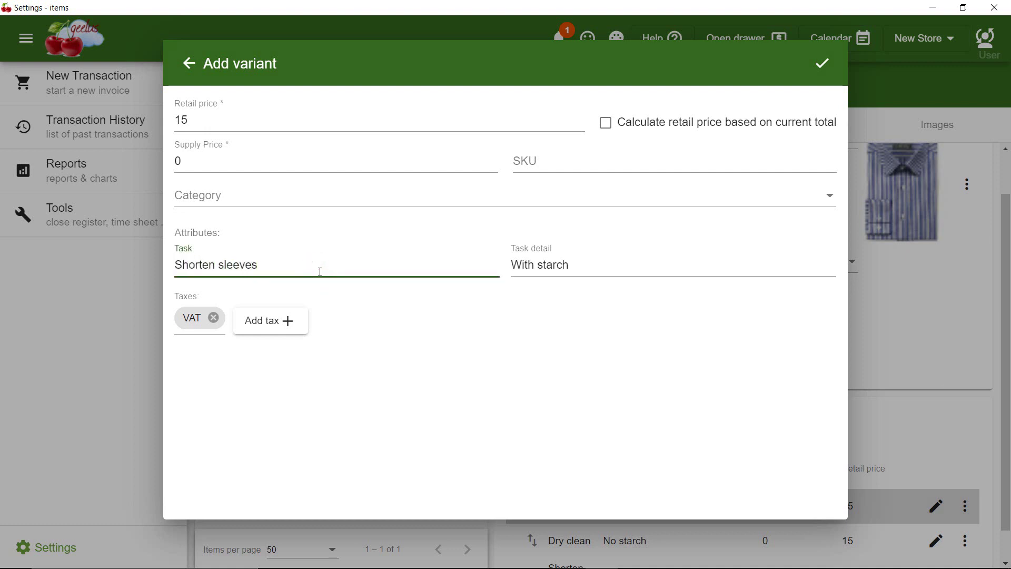
{"action": "triple_click", "coordinate": [598, 269]}
{"action": "type", "text": "Original"}
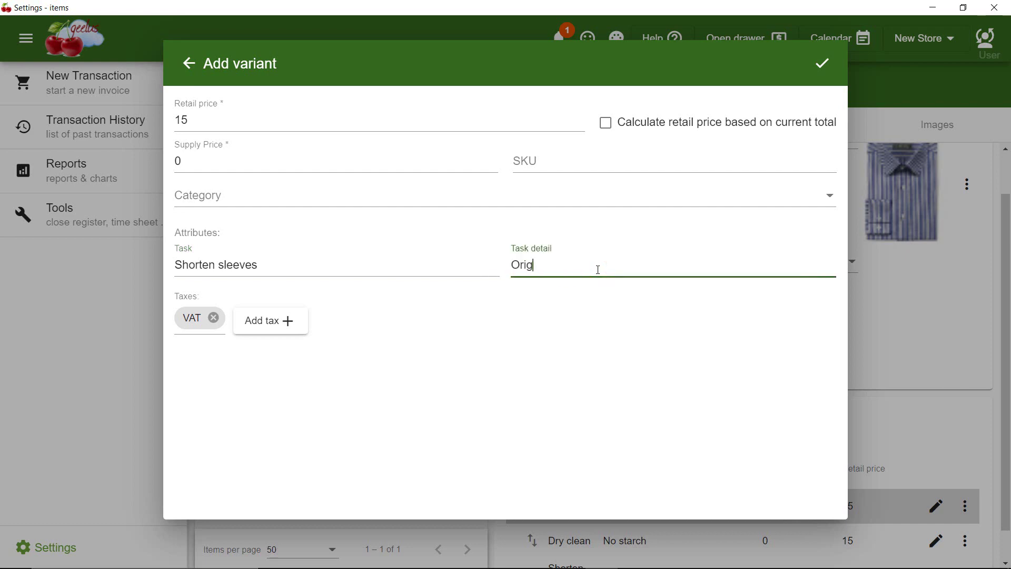
{"action": "left_click", "coordinate": [622, 311]}
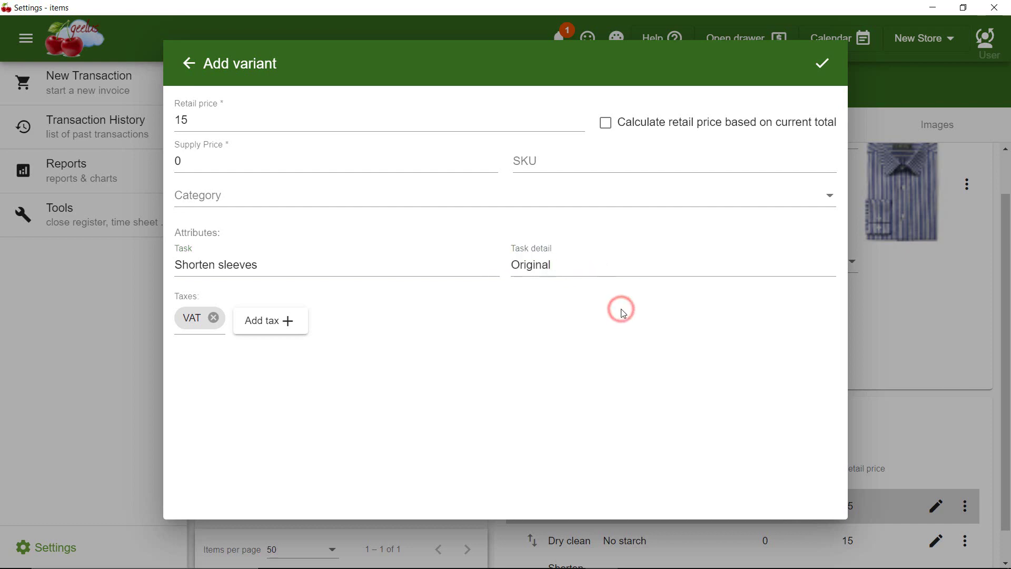
{"action": "left_click", "coordinate": [824, 63]}
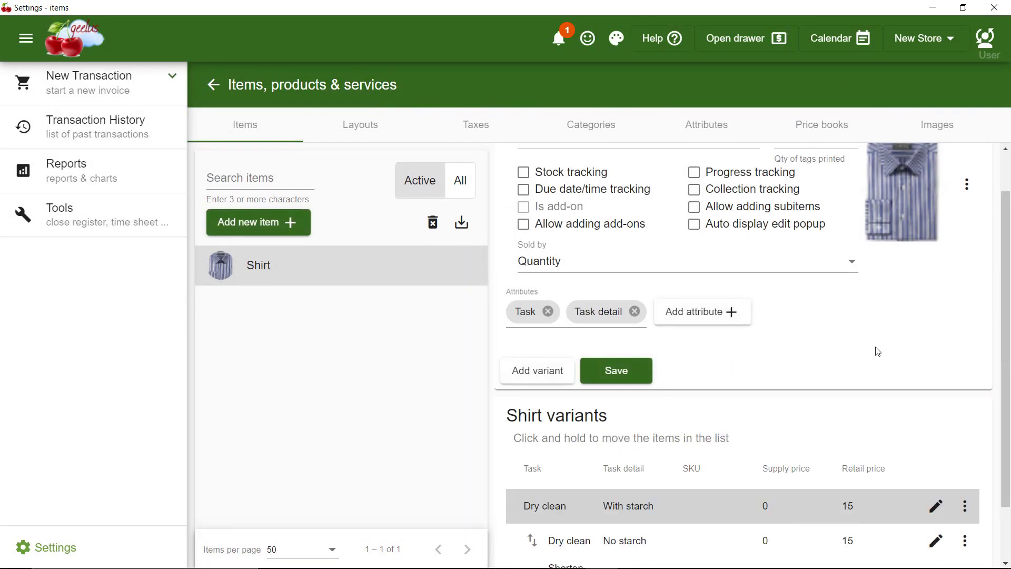
Scroll through the Shirt's variant list to confirm all four variants are present
{"action": "scroll", "coordinate": [878, 352], "scroll_direction": "down", "scroll_amount": 1}
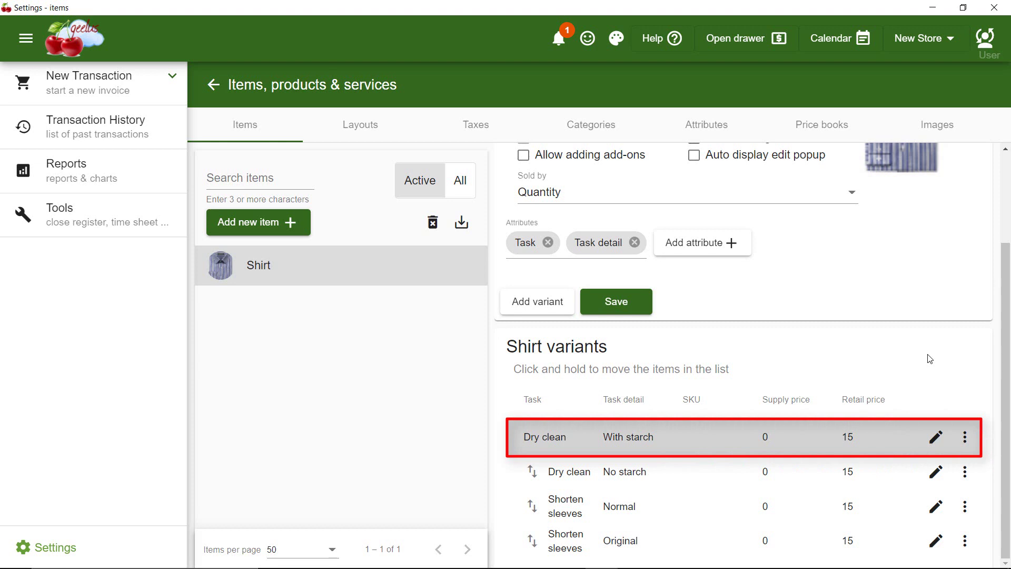
{"action": "scroll", "coordinate": [930, 358], "scroll_direction": "up", "scroll_amount": 3}
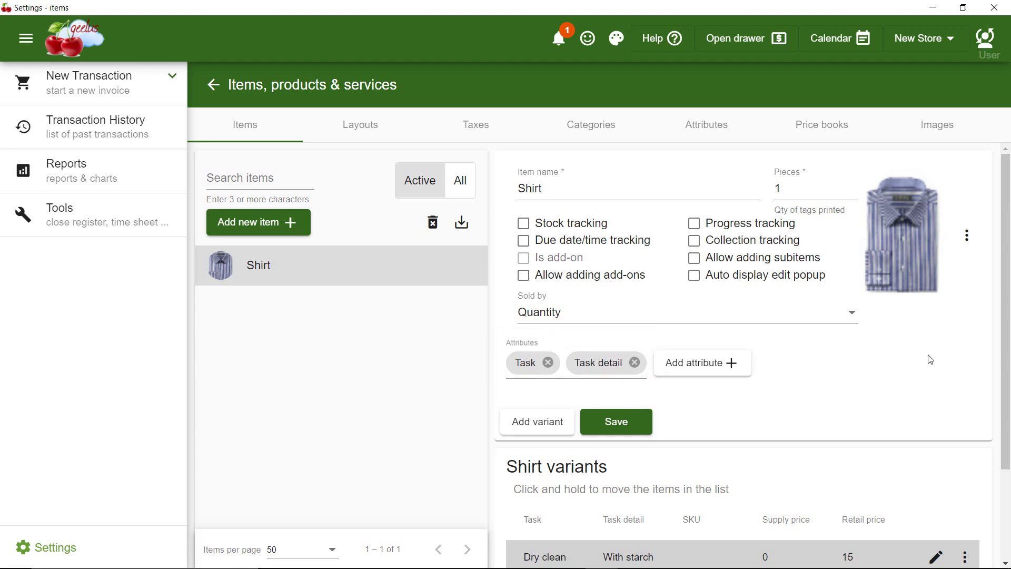
Add another Shirt with Dry clean / With starch, bringing the cart to $33.00
{"action": "left_click", "coordinate": [100, 96]}
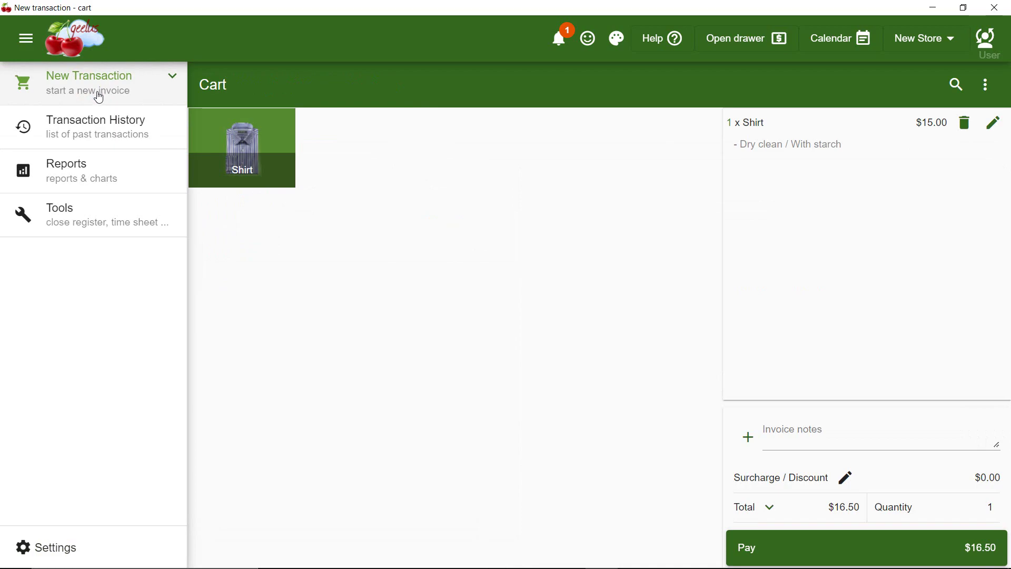
{"action": "left_click", "coordinate": [229, 137]}
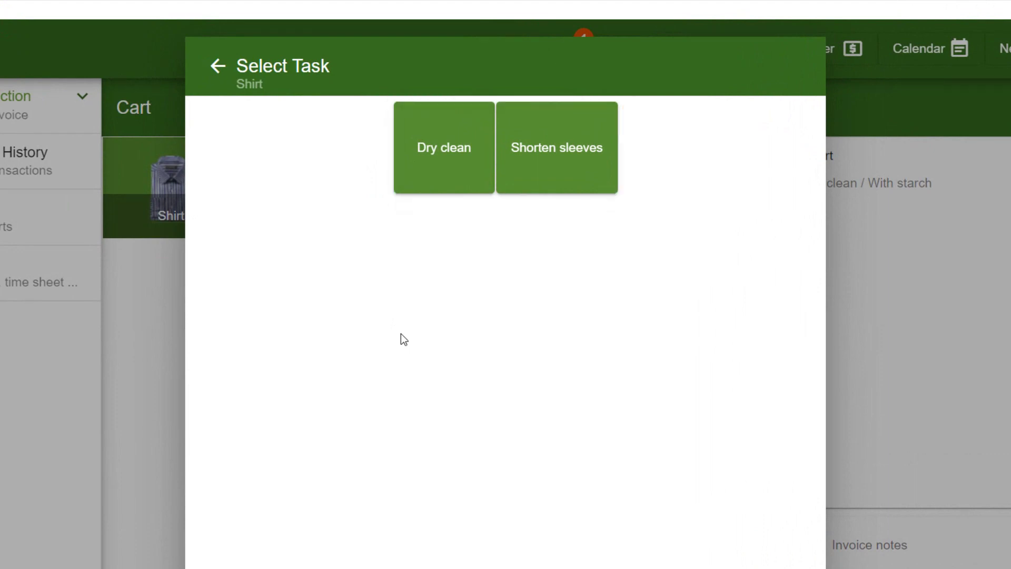
{"action": "left_click", "coordinate": [547, 147]}
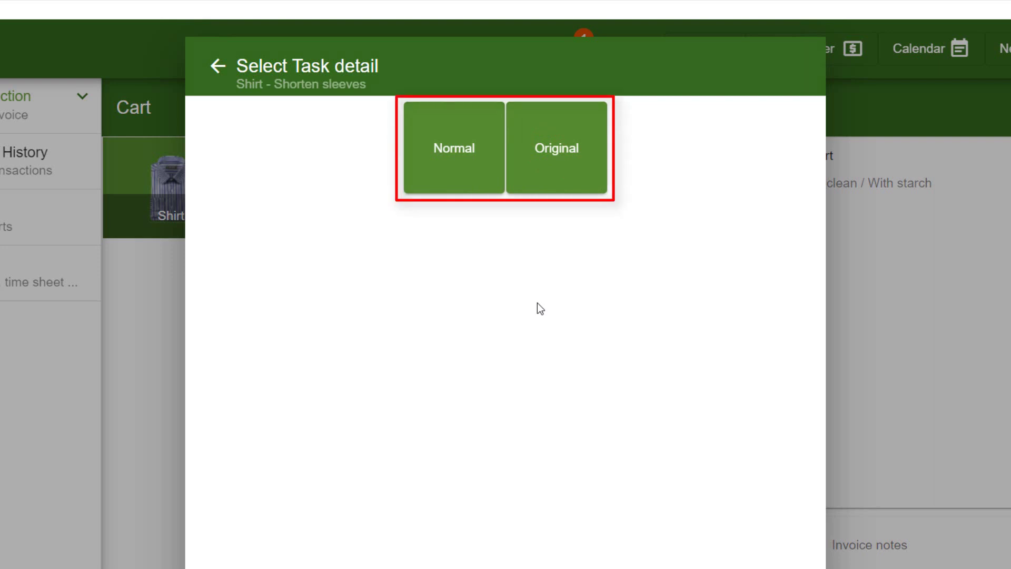
{"action": "left_click", "coordinate": [219, 67]}
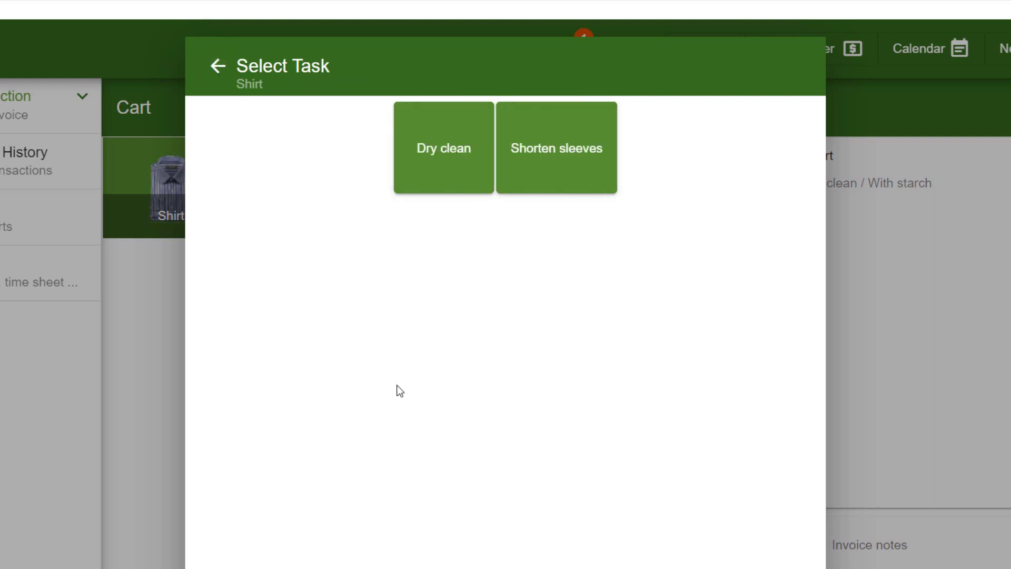
{"action": "left_click", "coordinate": [451, 164]}
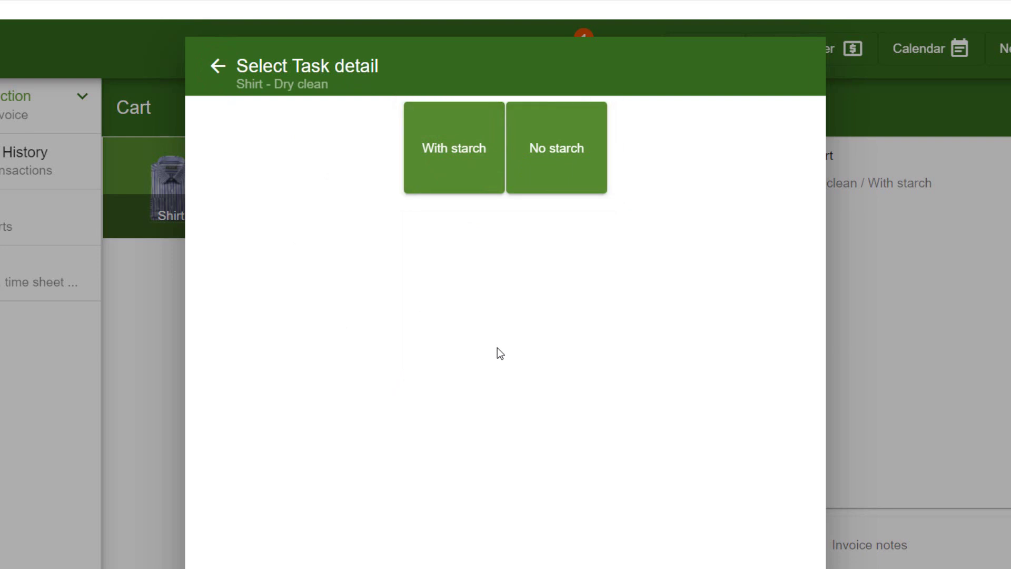
{"action": "left_click", "coordinate": [445, 152]}
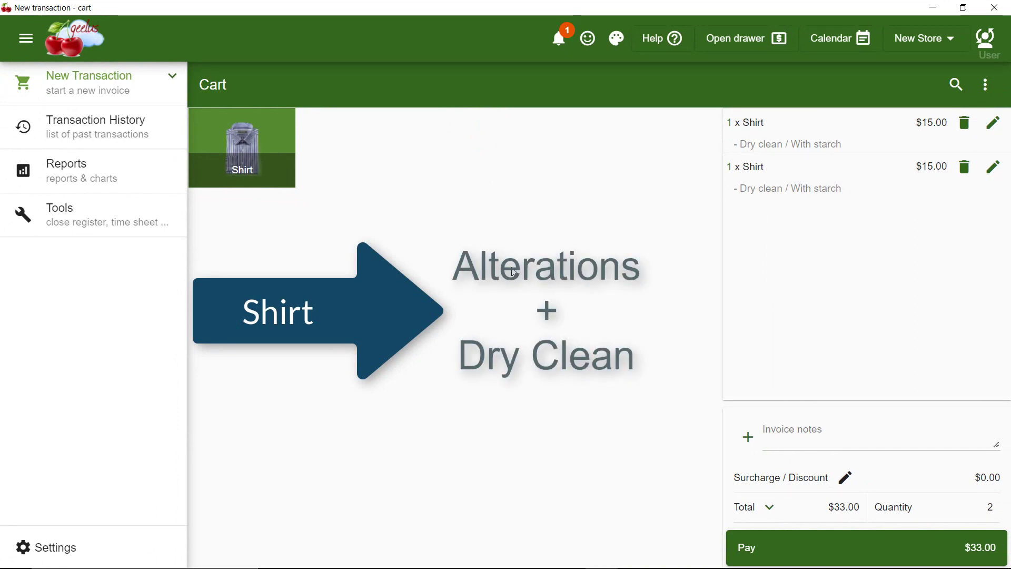
Cancel the current transaction so the cart is empty
{"action": "left_click", "coordinate": [986, 85]}
{"action": "left_click", "coordinate": [947, 122]}
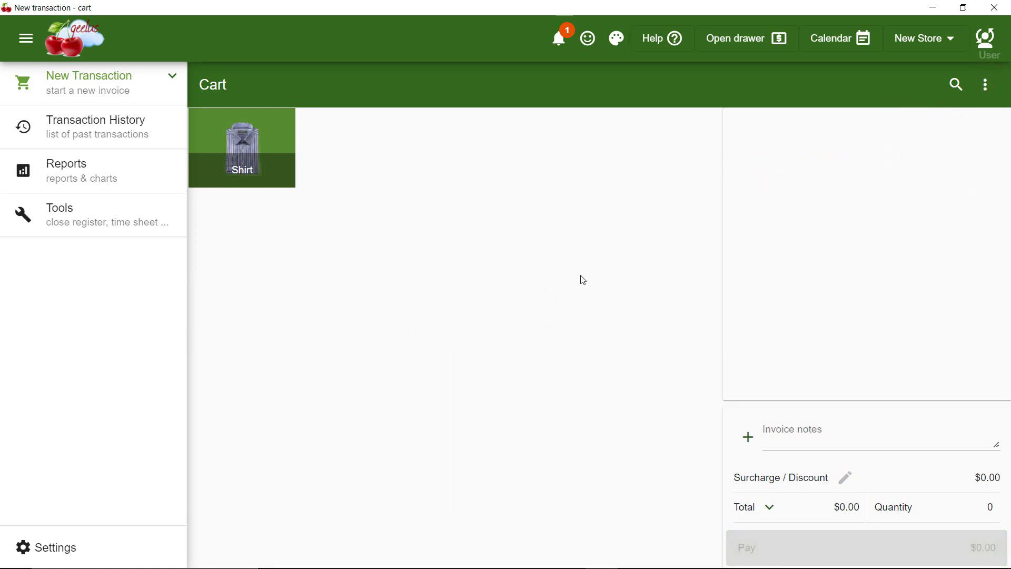
{"action": "left_click", "coordinate": [69, 548]}
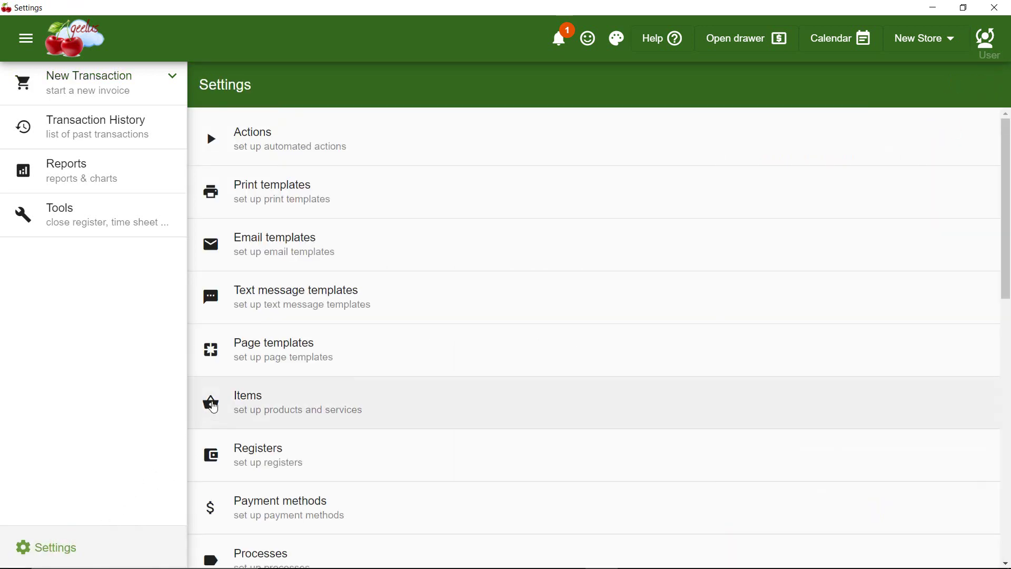
{"action": "left_click", "coordinate": [250, 395]}
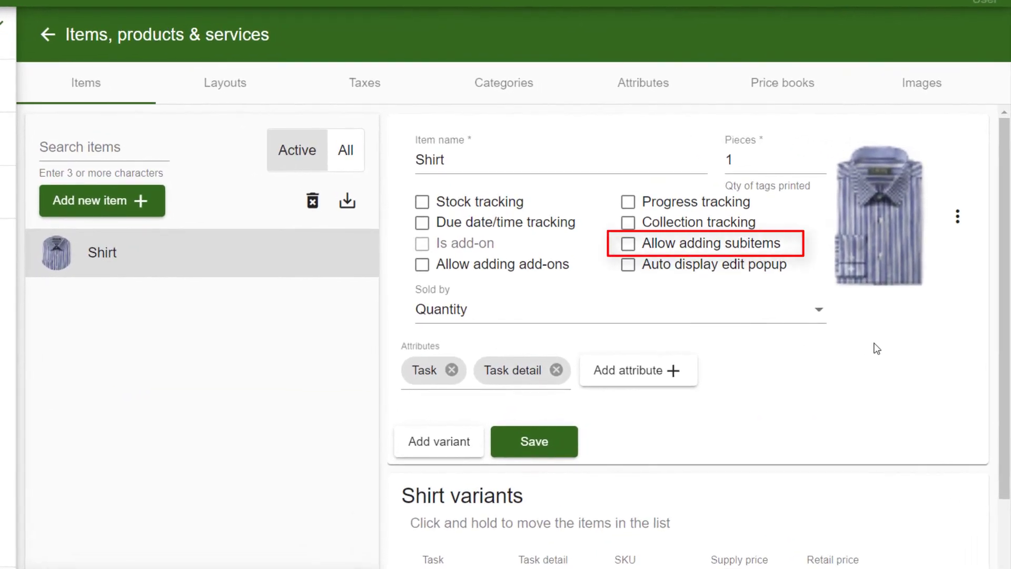
Enable Allow adding subitems on the Shirt, save it, and return to the cart
{"action": "left_click", "coordinate": [628, 244]}
{"action": "left_click", "coordinate": [539, 431]}
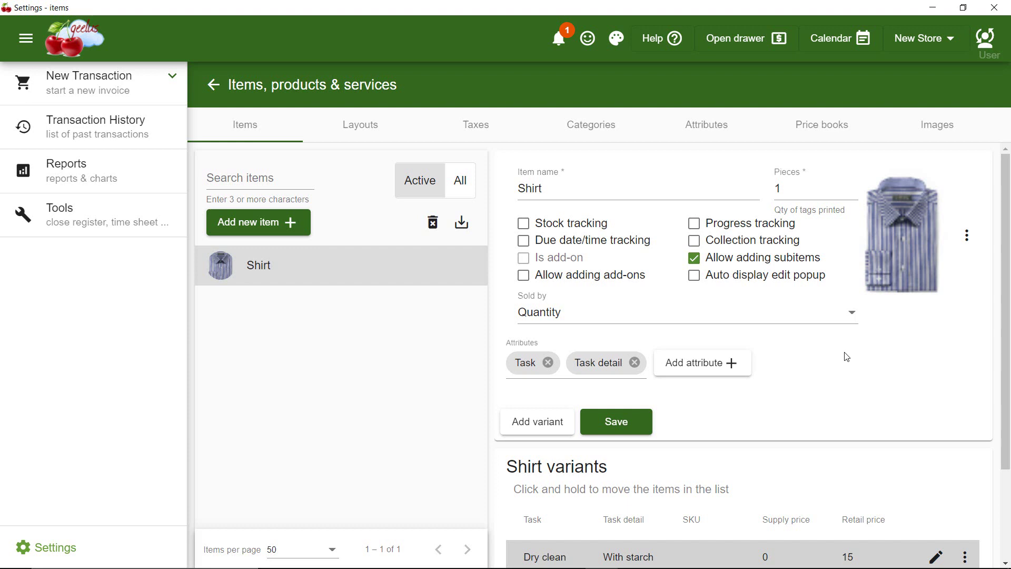
{"action": "left_click", "coordinate": [135, 90]}
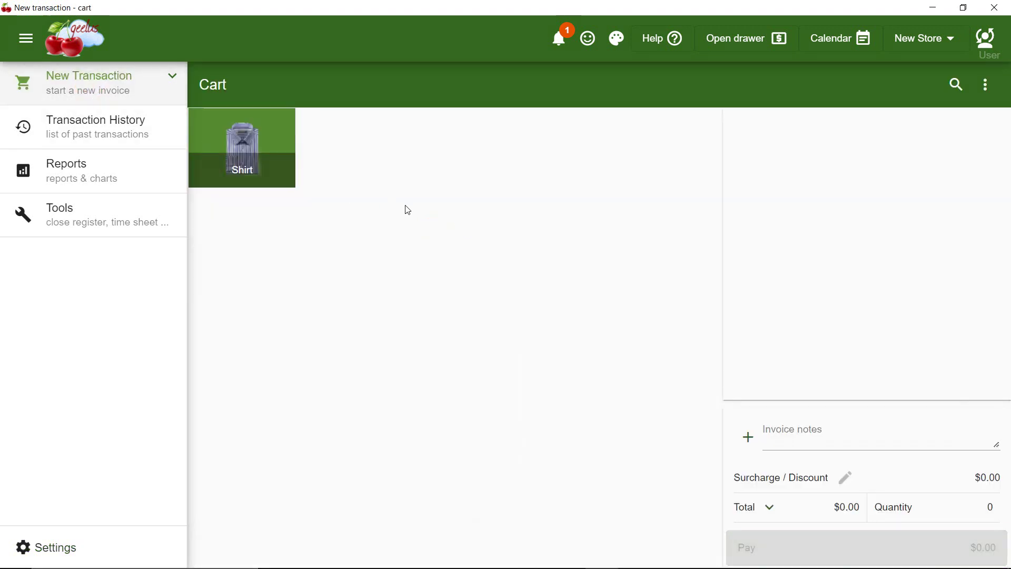
Add a Shirt to the cart with the Dry clean / With starch task
{"action": "left_click", "coordinate": [262, 153]}
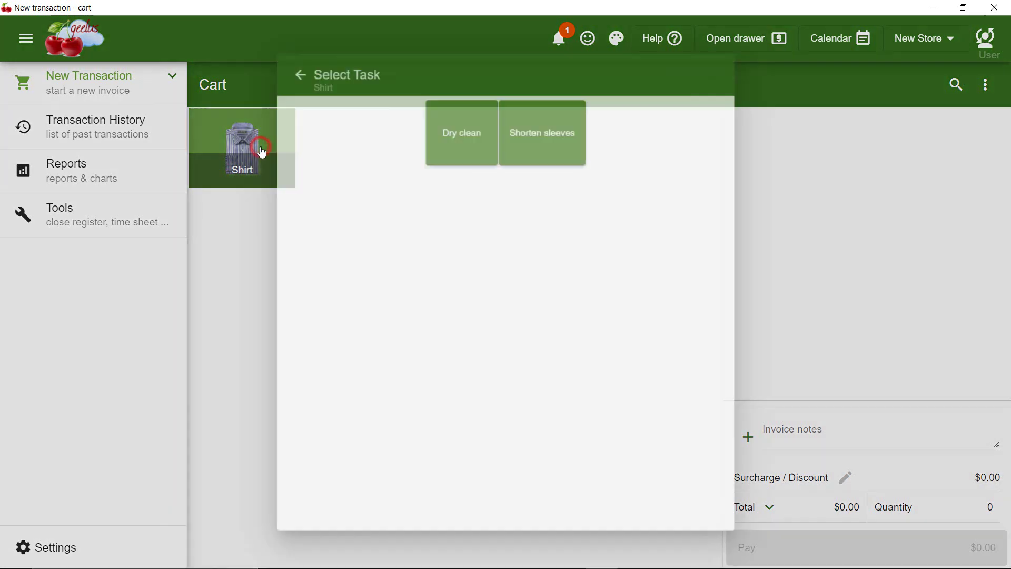
{"action": "left_click", "coordinate": [460, 128]}
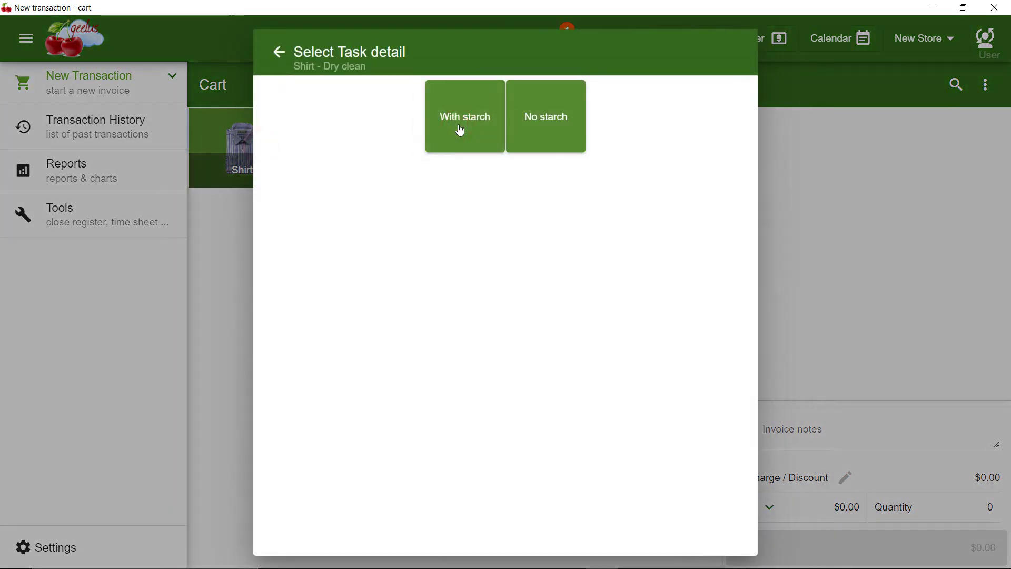
{"action": "left_click", "coordinate": [463, 130]}
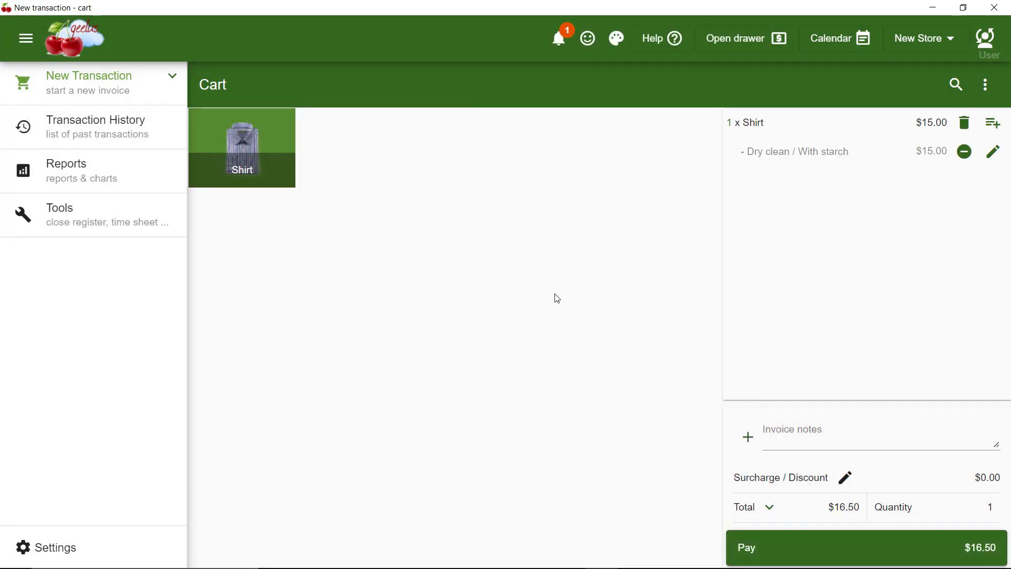
Add Shorten sleeves / Normal as a second task on the same Shirt, totalling $33.00
{"action": "left_click", "coordinate": [993, 122]}
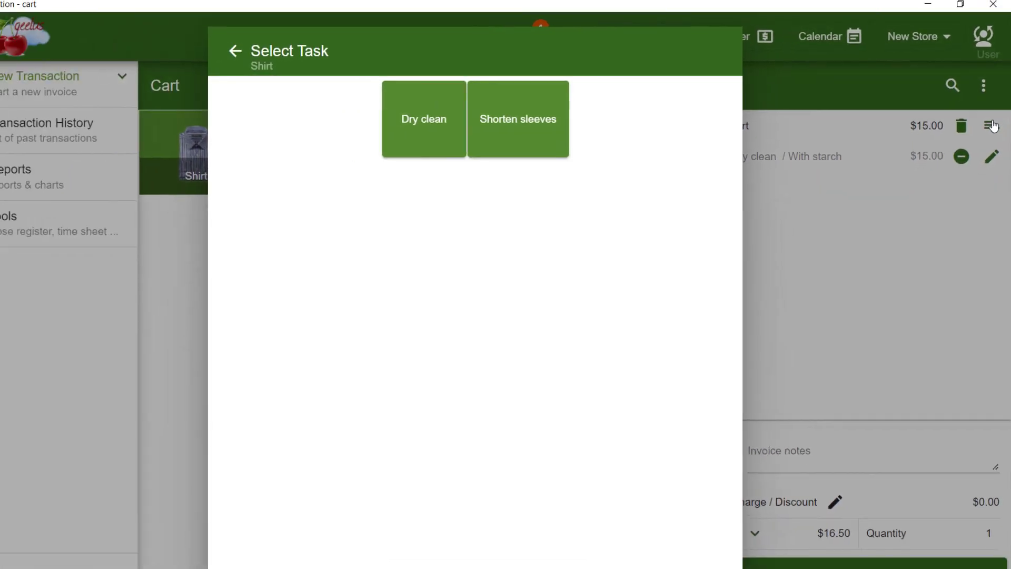
{"action": "left_click", "coordinate": [526, 139]}
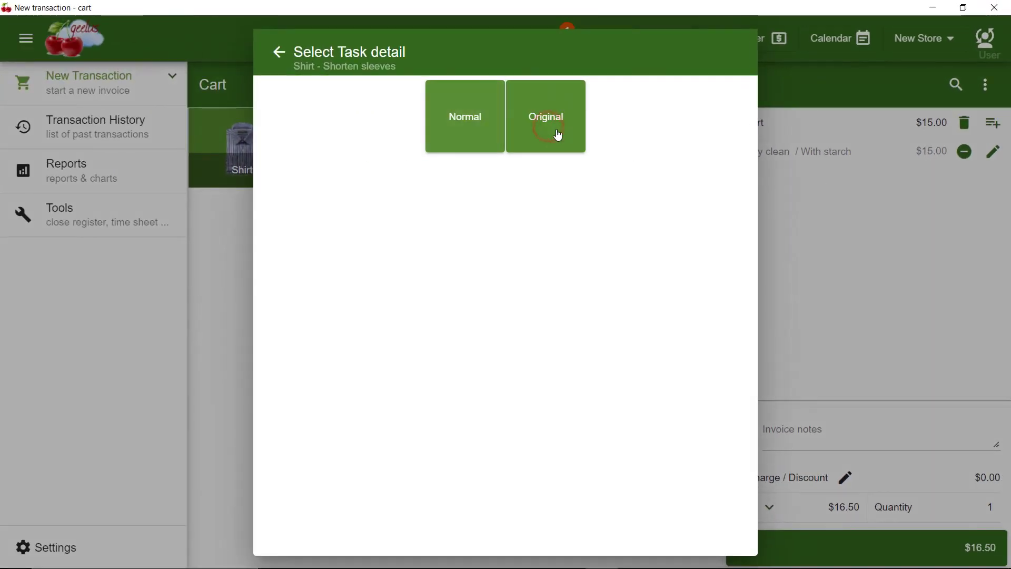
{"action": "left_click", "coordinate": [465, 136]}
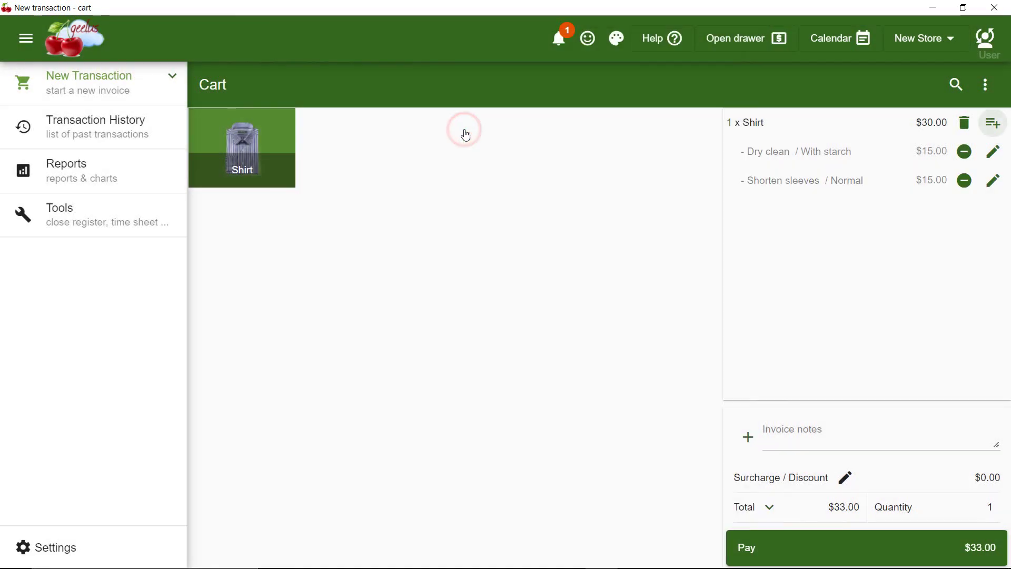